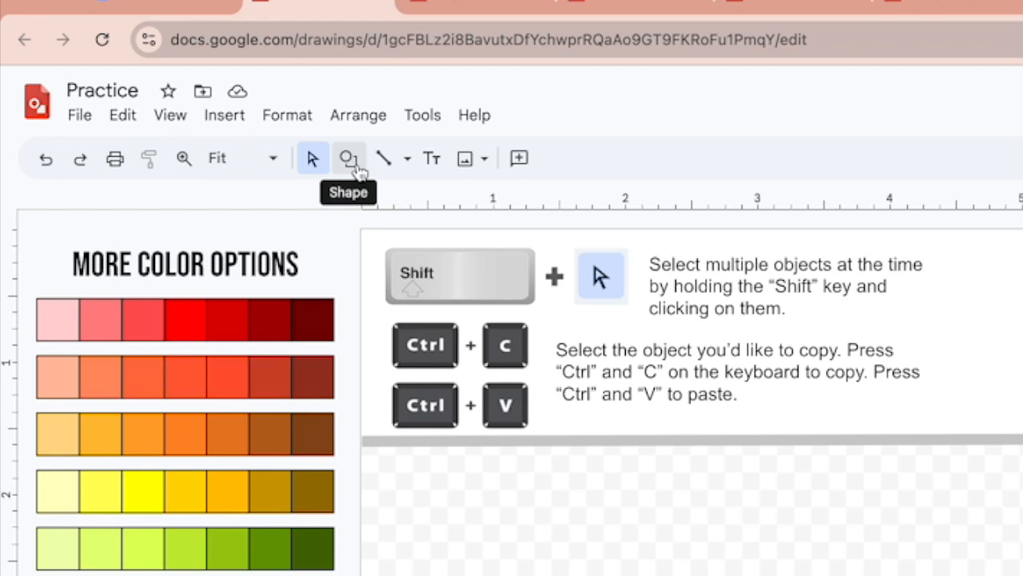
Draw a small rectangle in the upper-left area of the checkered canvas and deselect it.
{"action": "left_click", "coordinate": [349, 159]}
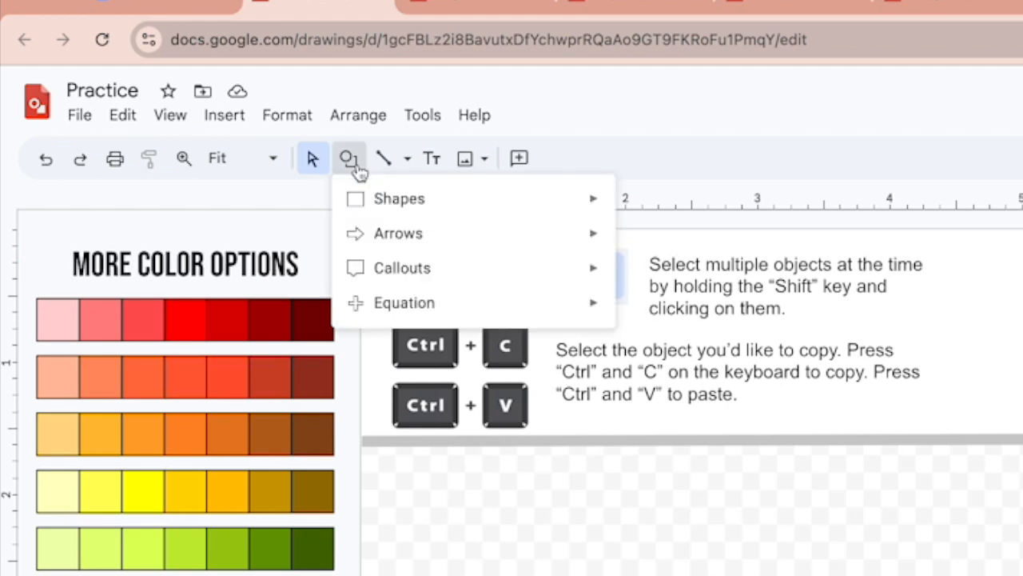
{"action": "mouse_move", "coordinate": [370, 206]}
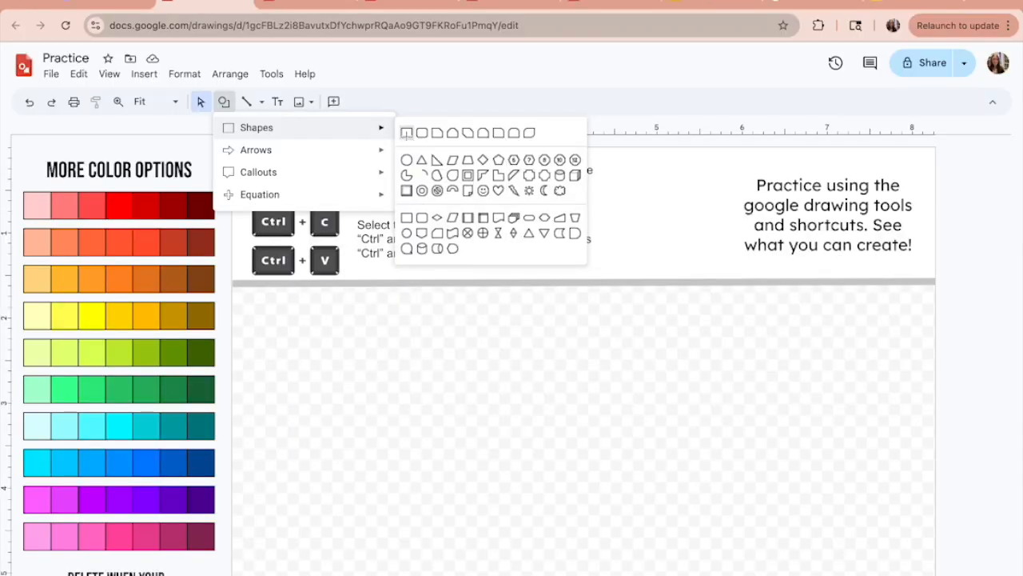
{"action": "left_click", "coordinate": [633, 207]}
{"action": "left_click_drag", "start_coordinate": [270, 322], "coordinate": [318, 374]}
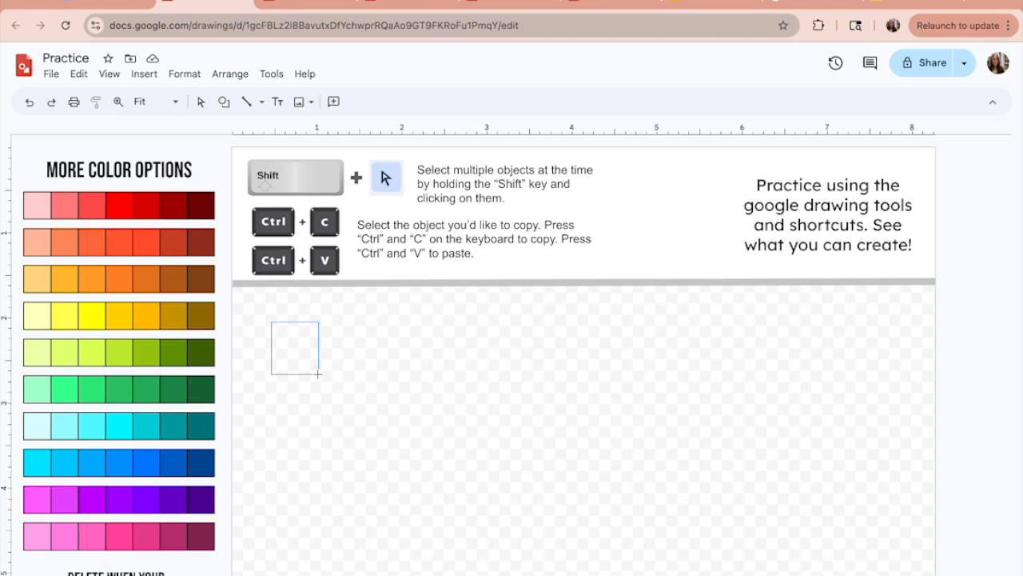
{"action": "left_click_drag", "start_coordinate": [317, 373], "coordinate": [319, 375]}
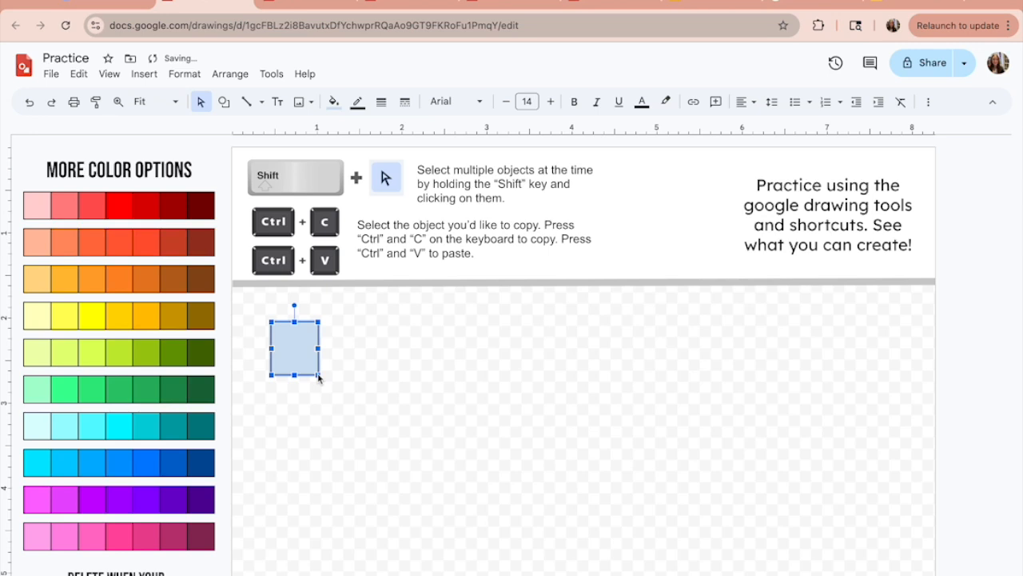
{"action": "left_click", "coordinate": [343, 389]}
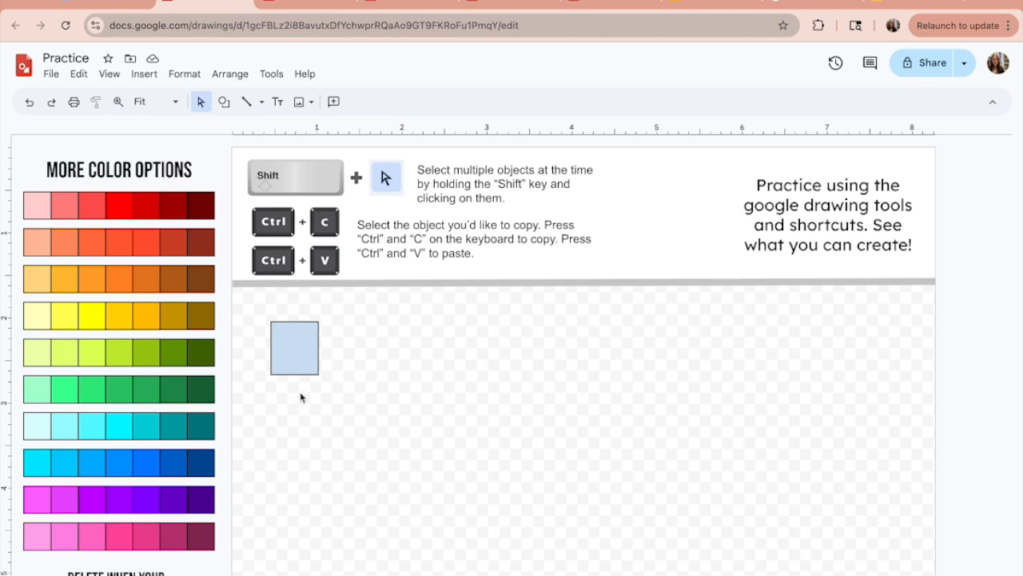
Stretch the rectangle wider and taller, and try rotating it with its rotation handle.
{"action": "left_click", "coordinate": [296, 349]}
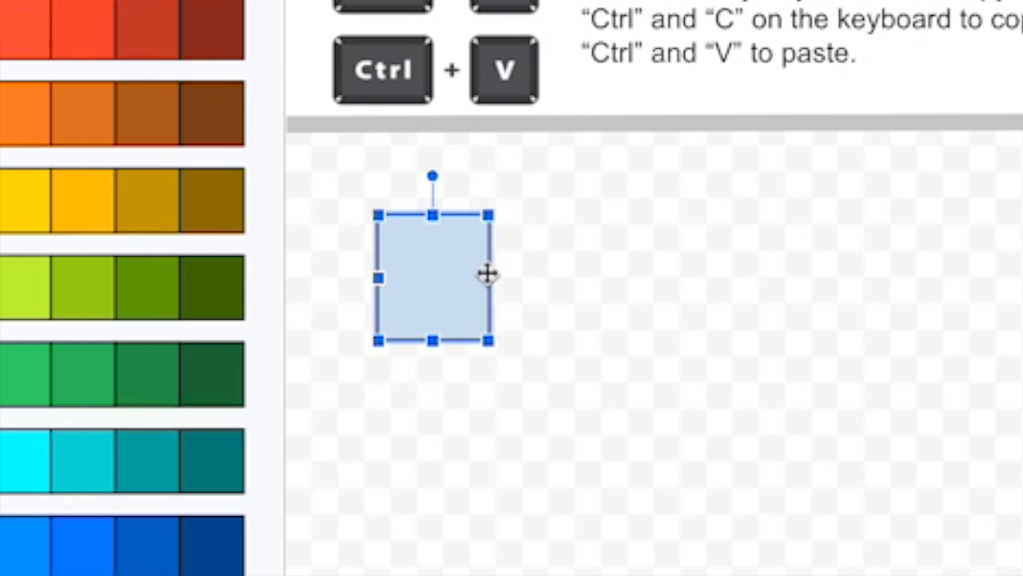
{"action": "left_click_drag", "start_coordinate": [487, 277], "coordinate": [536, 294]}
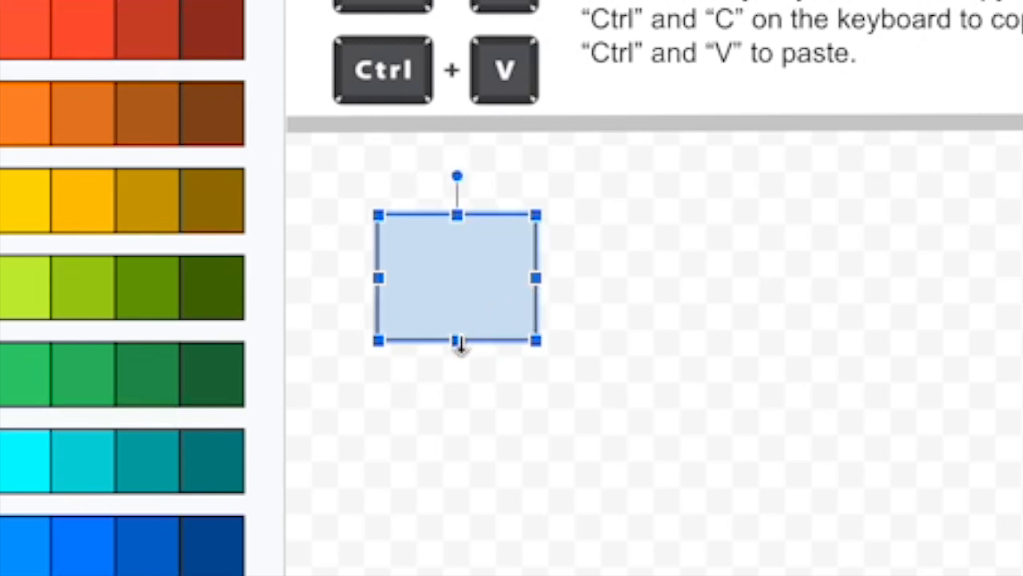
{"action": "left_click_drag", "start_coordinate": [460, 342], "coordinate": [466, 404]}
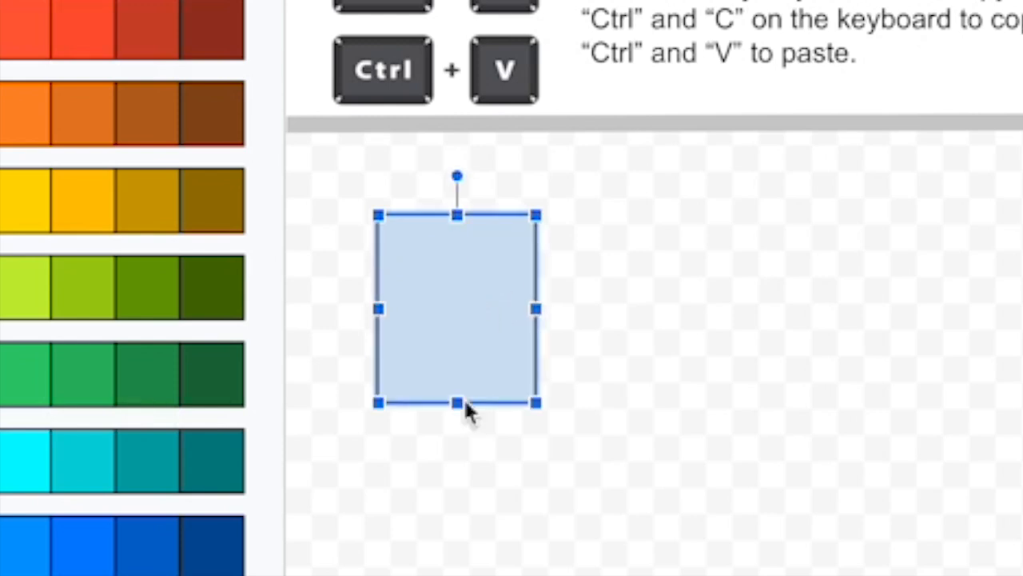
{"action": "left_click_drag", "start_coordinate": [457, 173], "coordinate": [489, 190]}
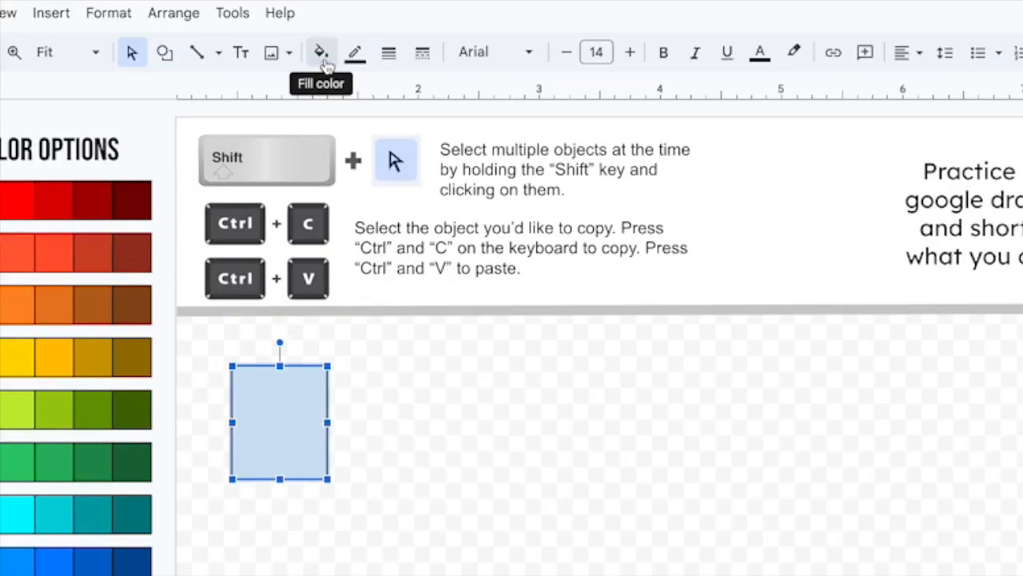
Fill the rectangle with solid medium blue, and replace that fill with a custom bright turquoise.
{"action": "left_click", "coordinate": [322, 54]}
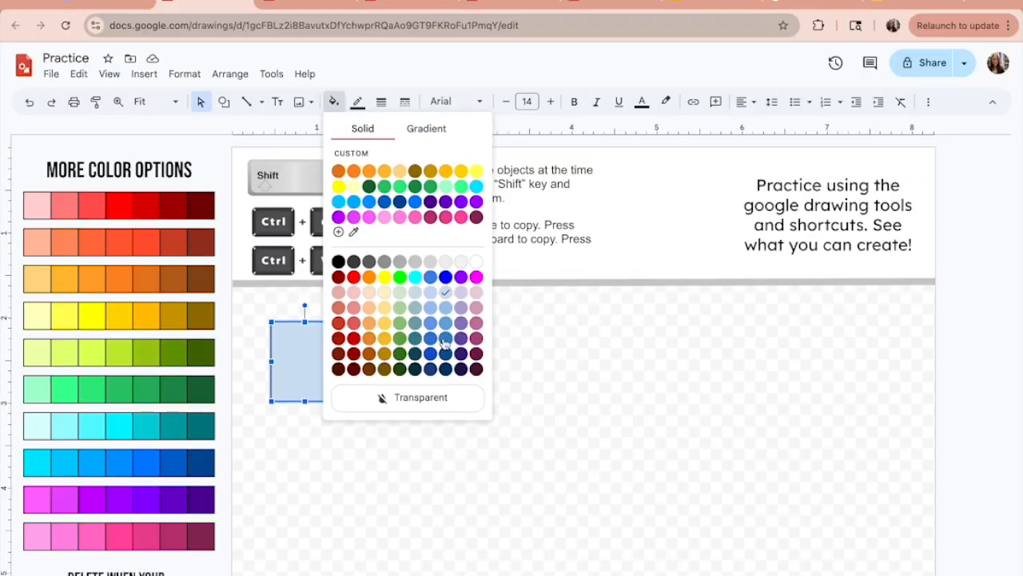
{"action": "left_click", "coordinate": [479, 392]}
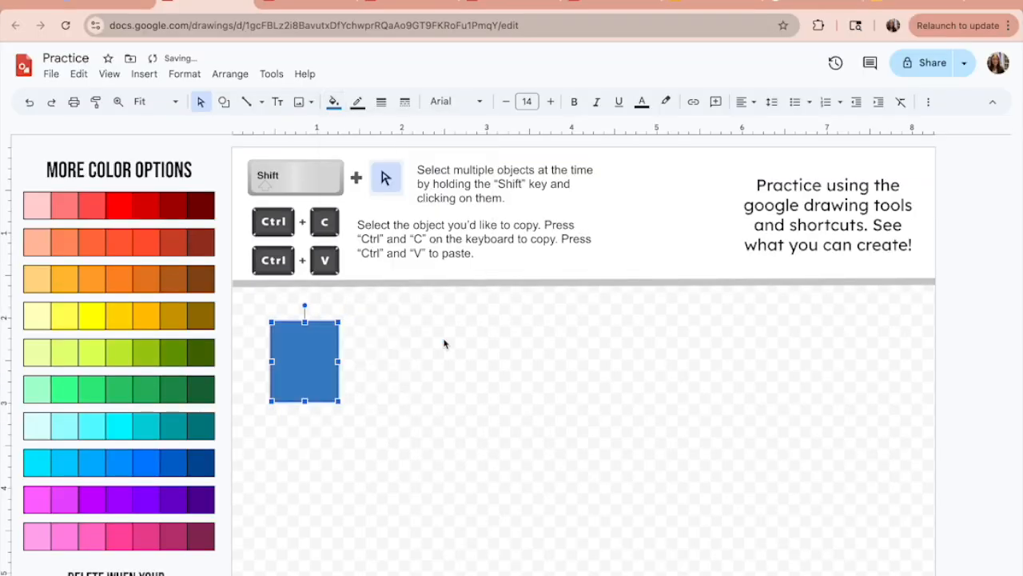
{"action": "left_click", "coordinate": [335, 101]}
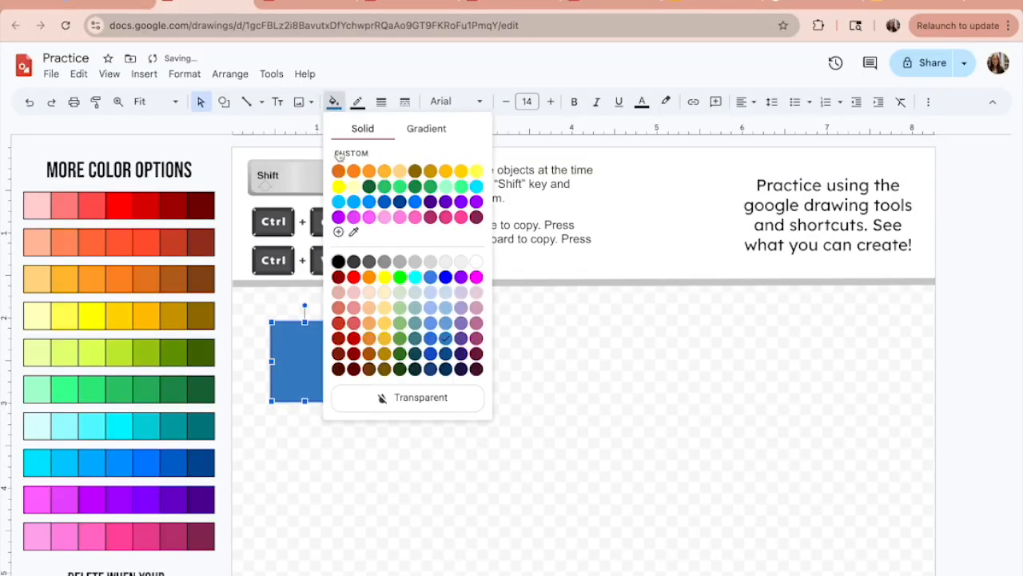
{"action": "left_click", "coordinate": [339, 231]}
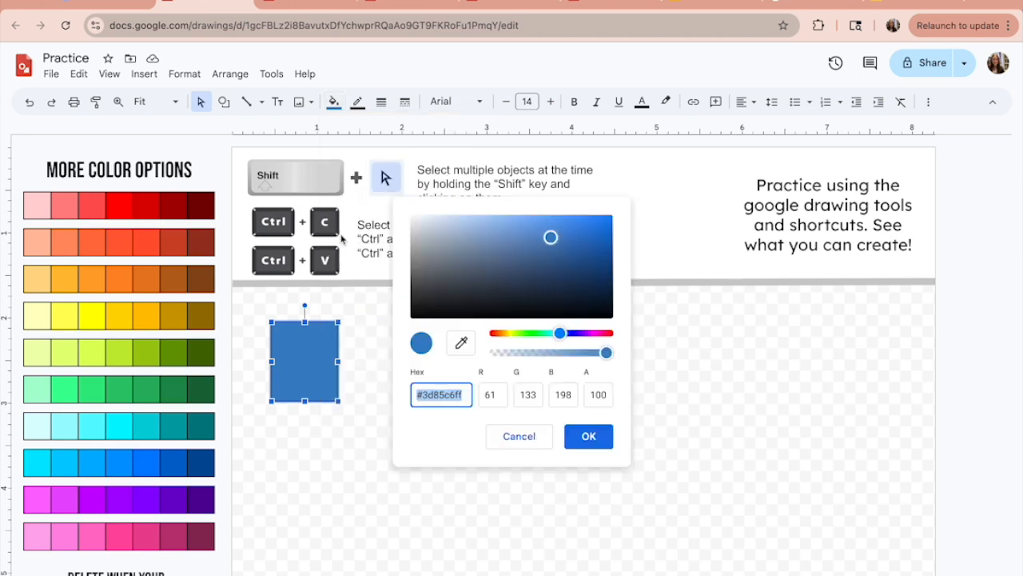
{"action": "left_click", "coordinate": [575, 245]}
{"action": "left_click_drag", "start_coordinate": [560, 333], "coordinate": [523, 334]}
{"action": "left_click", "coordinate": [553, 244]}
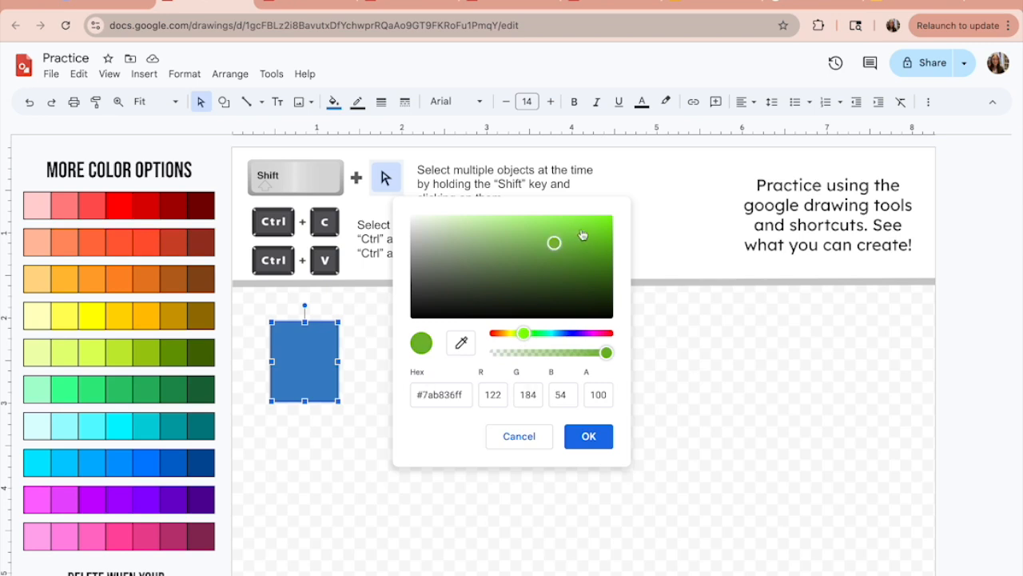
{"action": "left_click", "coordinate": [582, 231]}
{"action": "left_click", "coordinate": [528, 336]}
{"action": "left_click_drag", "start_coordinate": [530, 343], "coordinate": [551, 338]}
{"action": "left_click", "coordinate": [581, 436]}
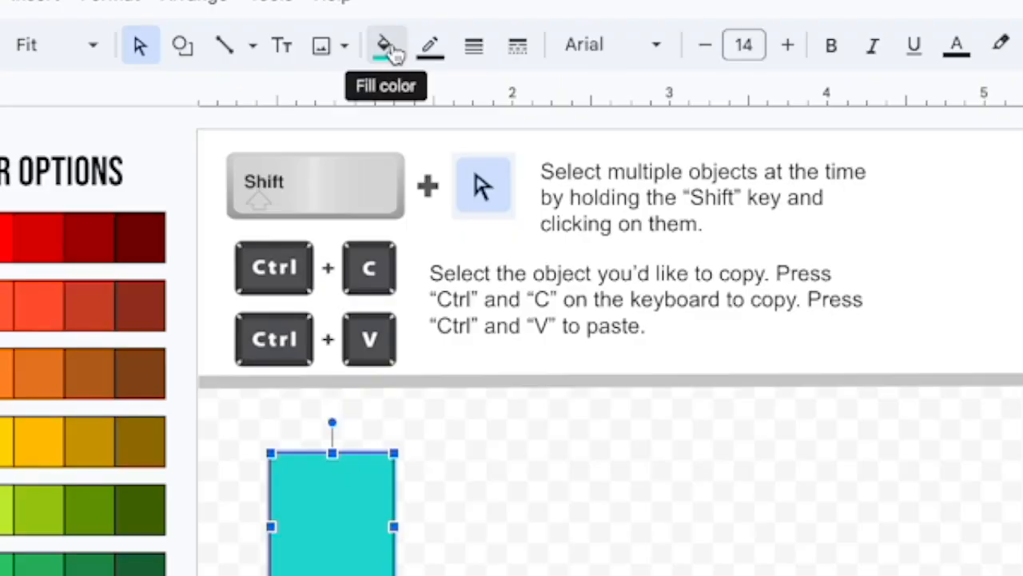
Fill the rectangle with the eyedropper using the fifth swatch of the cyan row in the color palette, and deselect it.
{"action": "left_click", "coordinate": [332, 100]}
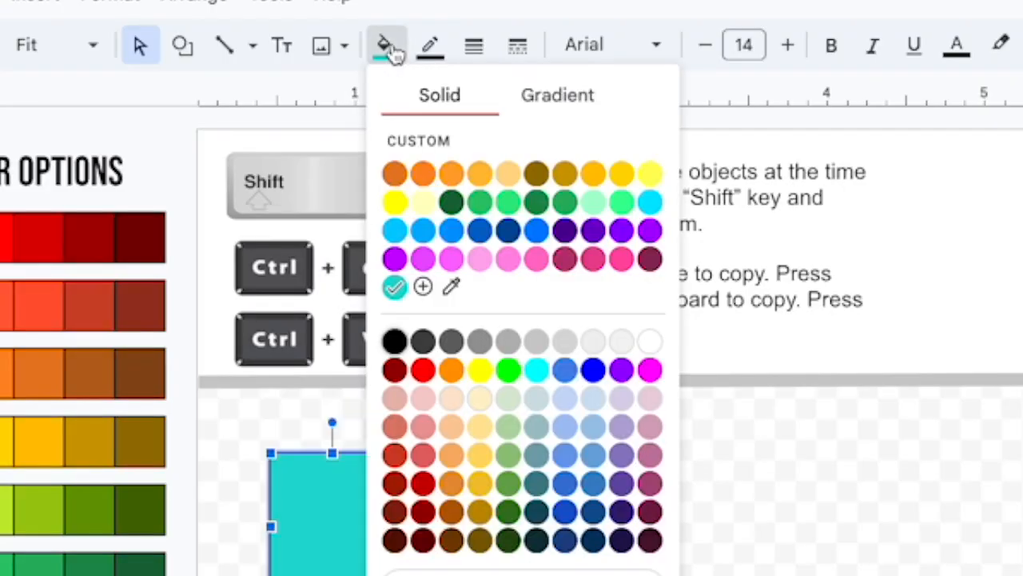
{"action": "left_click", "coordinate": [452, 290]}
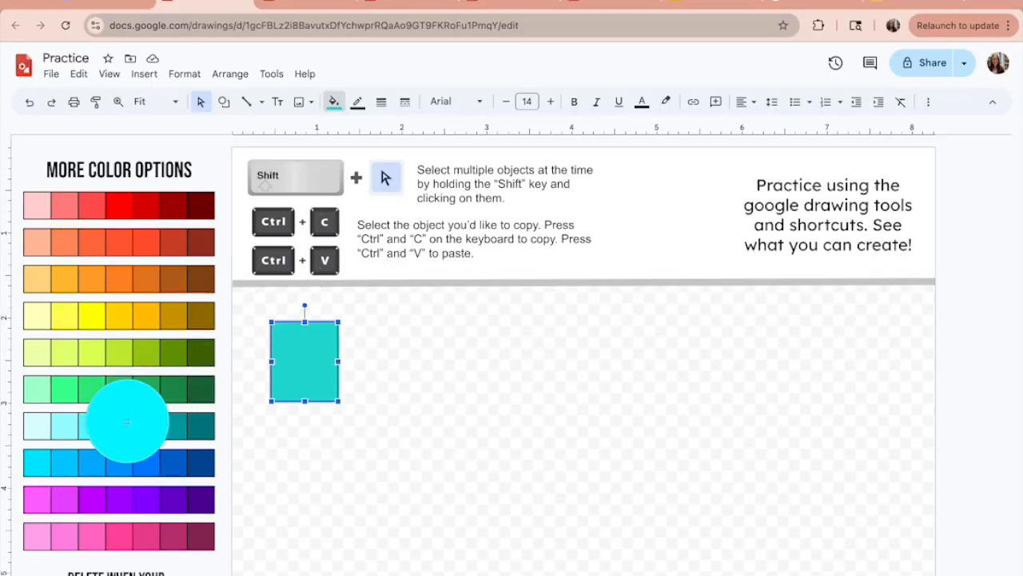
{"action": "left_click", "coordinate": [144, 423]}
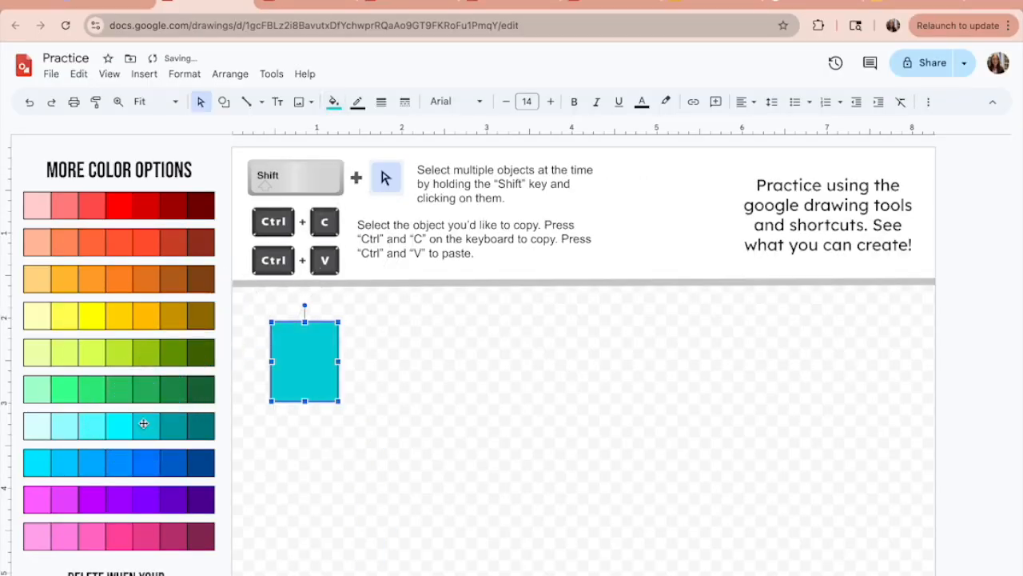
{"action": "left_click", "coordinate": [403, 421]}
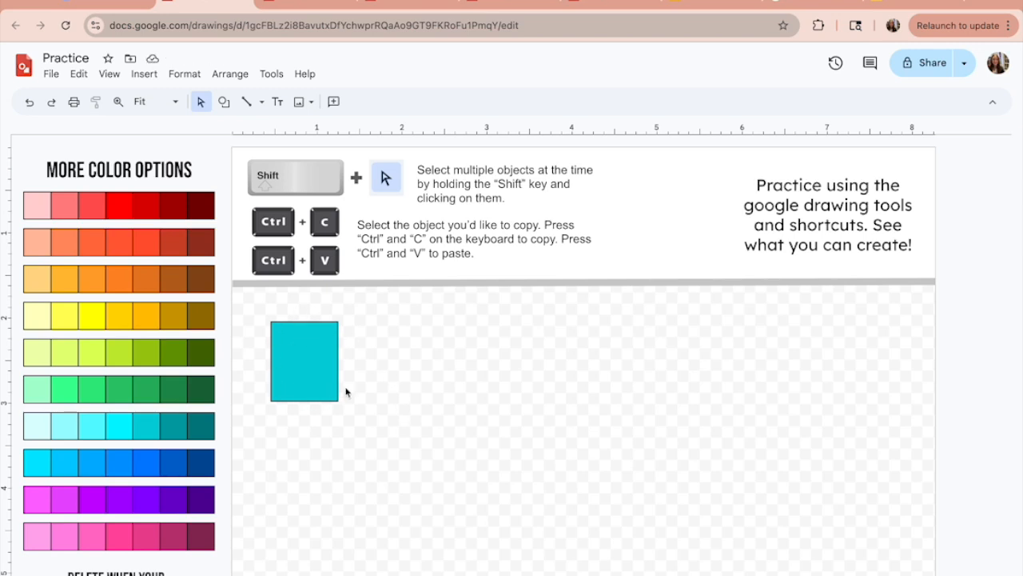
Set the cyan rectangle's border color to transparent and deselect the shape.
{"action": "left_click", "coordinate": [316, 358]}
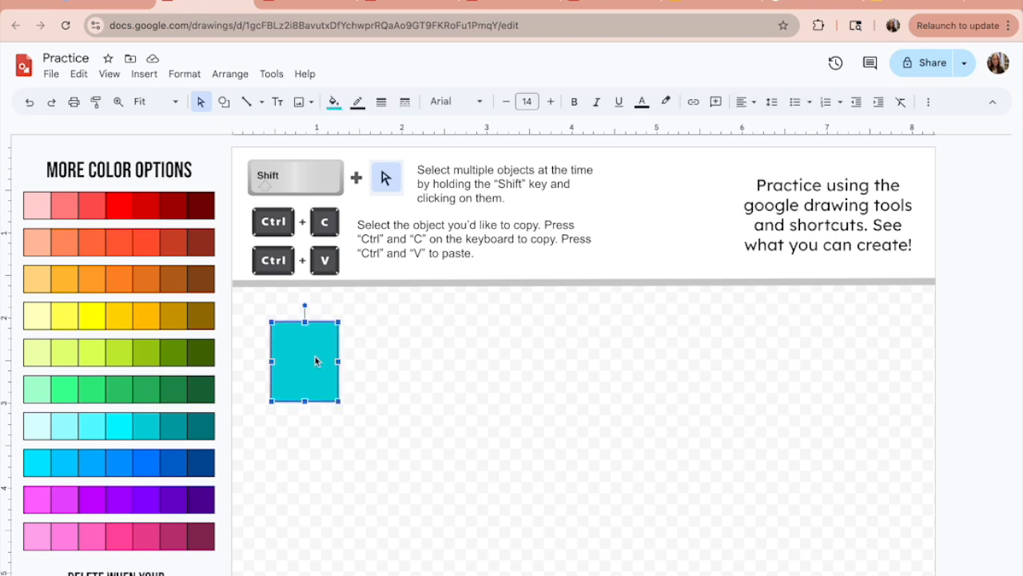
{"action": "left_click", "coordinate": [359, 107]}
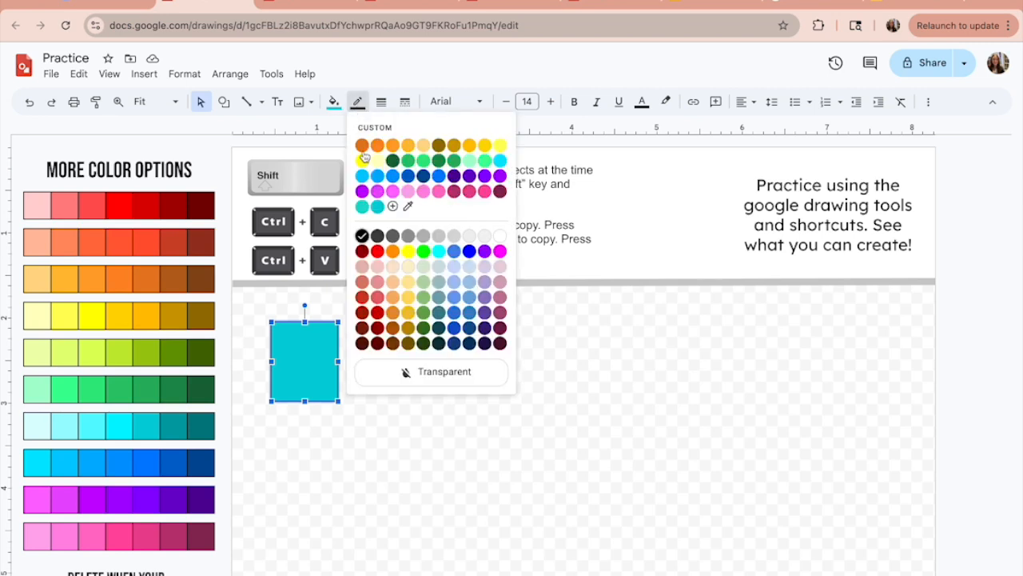
{"action": "left_click", "coordinate": [407, 371]}
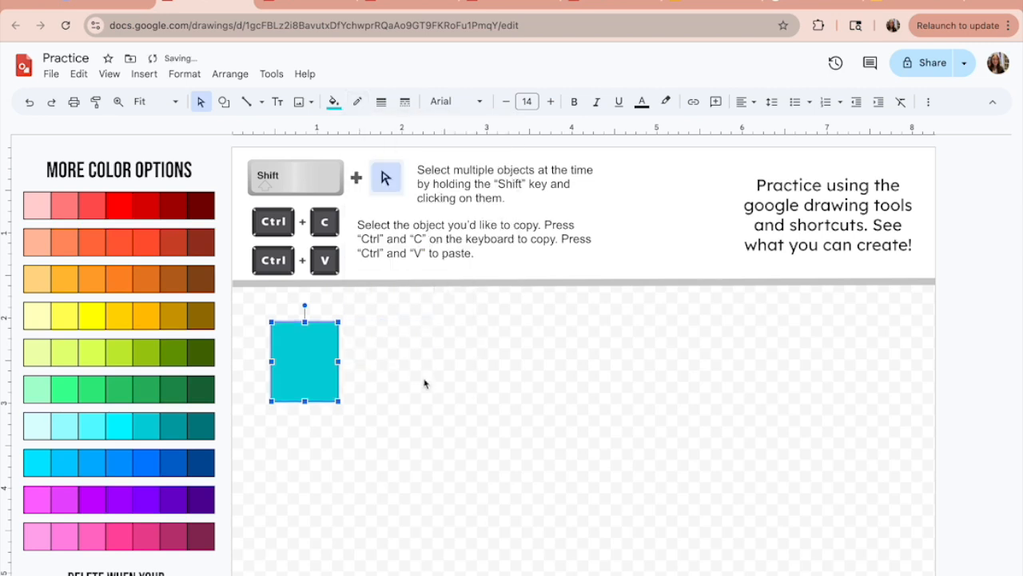
{"action": "left_click", "coordinate": [424, 384]}
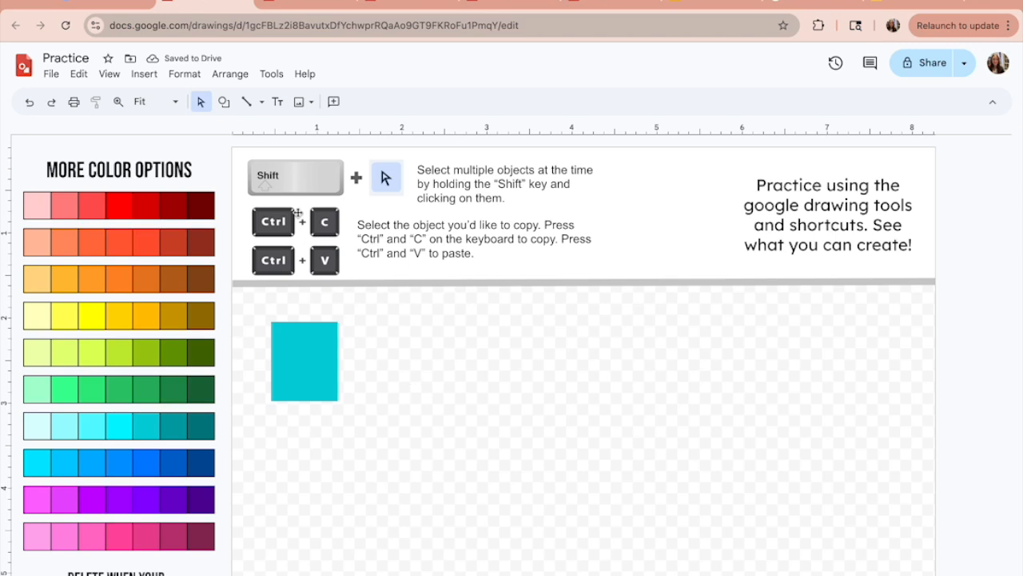
Set the cyan rectangle's border color to custom pink and deselect the shape.
{"action": "left_click", "coordinate": [299, 339]}
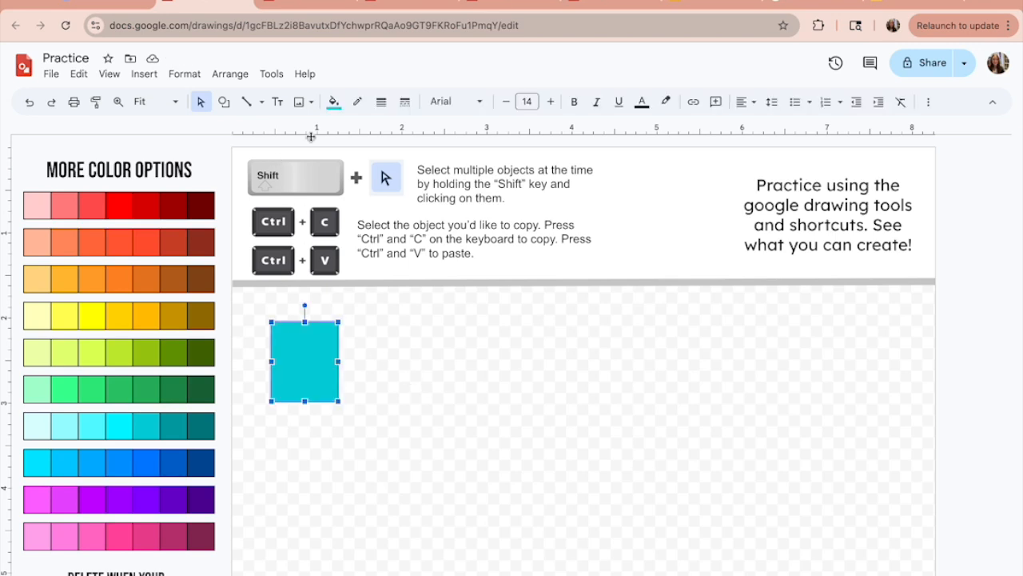
{"action": "left_click", "coordinate": [357, 102]}
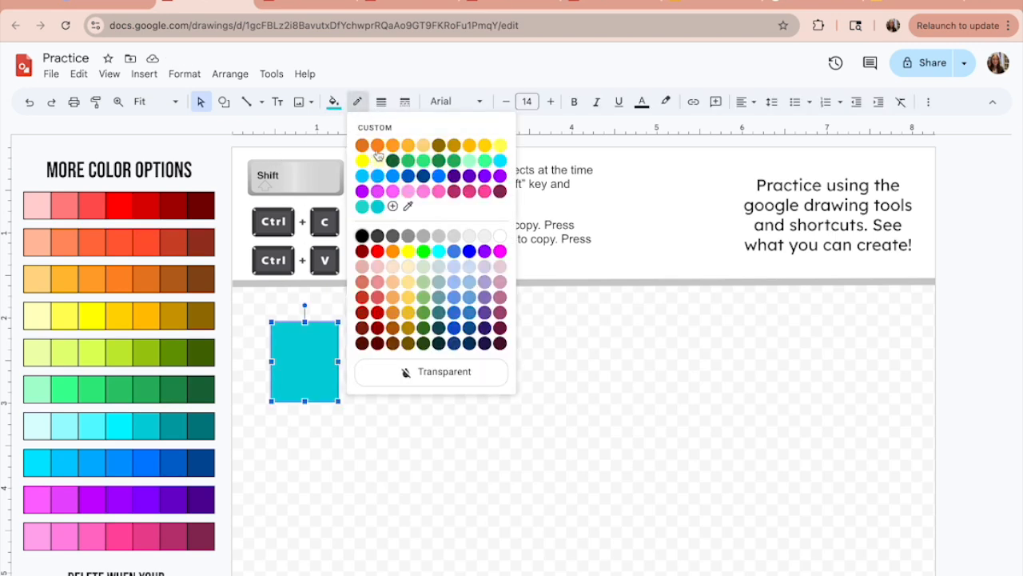
{"action": "left_click", "coordinate": [438, 191]}
{"action": "left_click", "coordinate": [429, 346]}
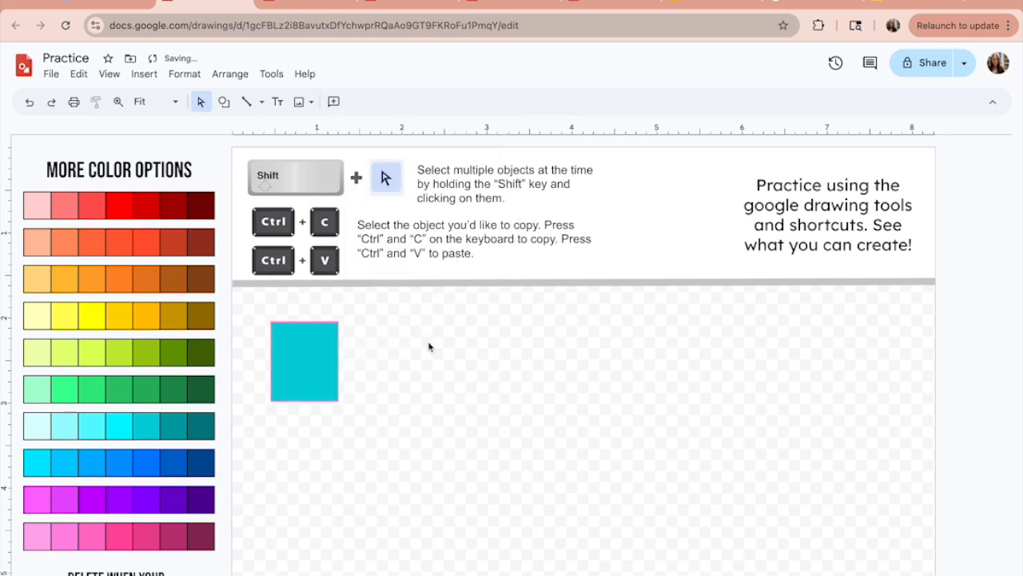
Set the rectangle's border weight to 8px and deselect the shape.
{"action": "left_click", "coordinate": [327, 352]}
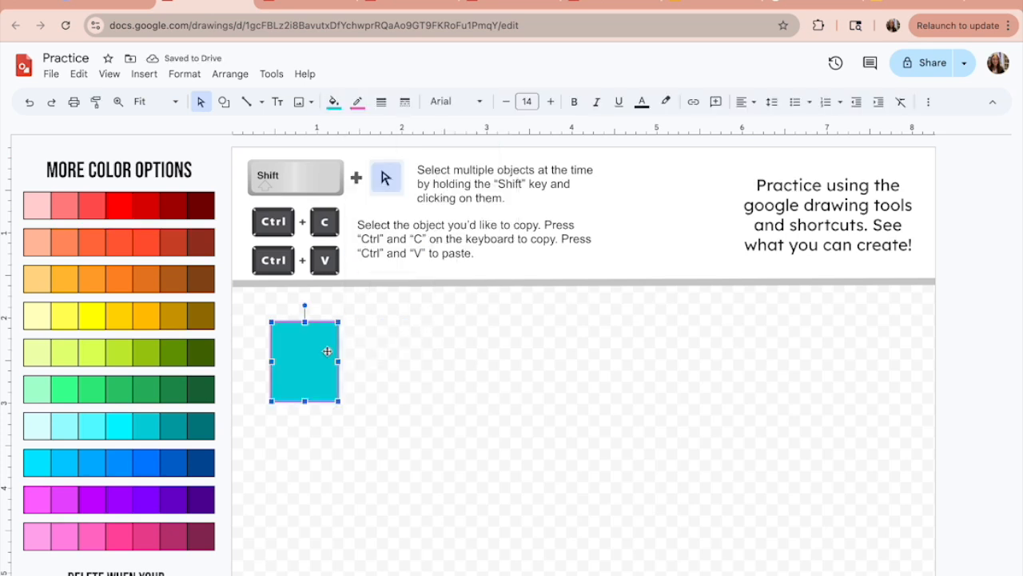
{"action": "left_click", "coordinate": [383, 102]}
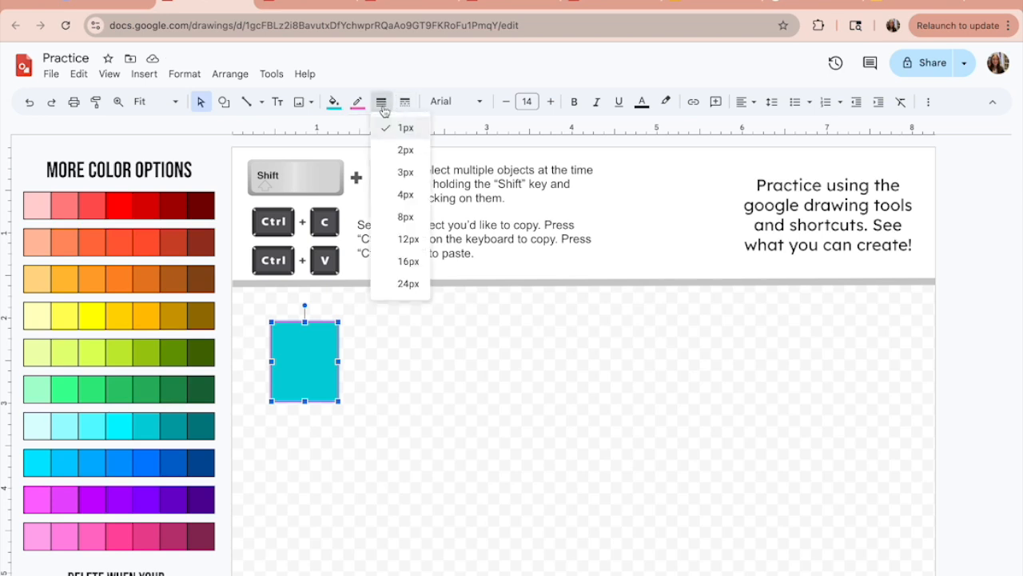
{"action": "left_click", "coordinate": [399, 221]}
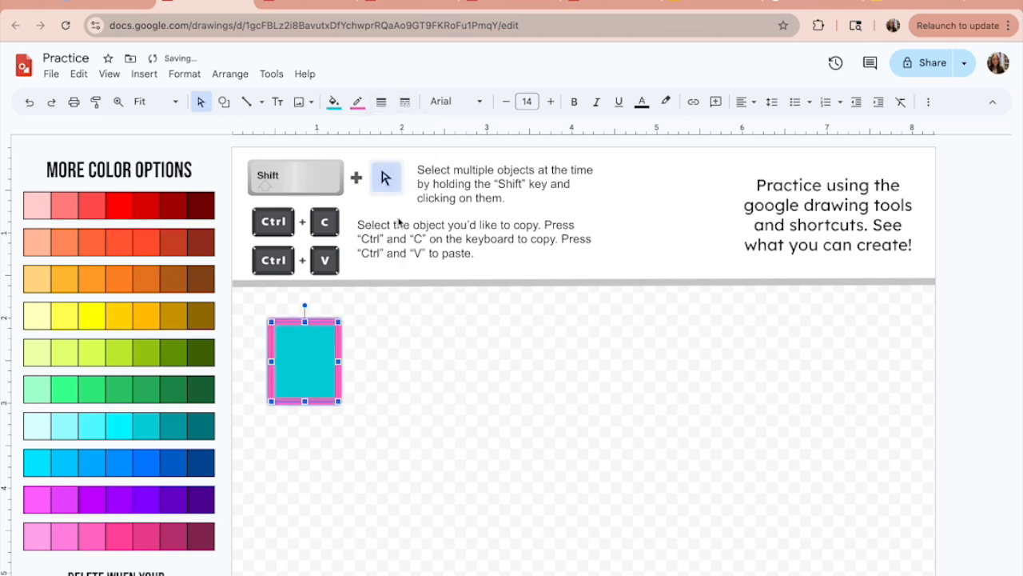
{"action": "left_click", "coordinate": [428, 346]}
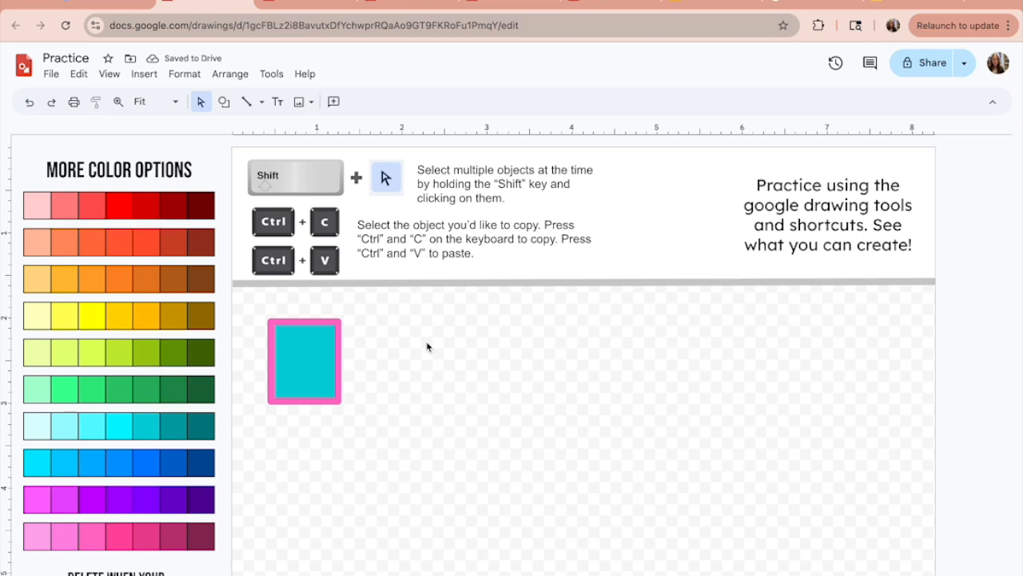
Undo the 8px border weight and the pink border color on the rectangle.
{"action": "left_click", "coordinate": [30, 102]}
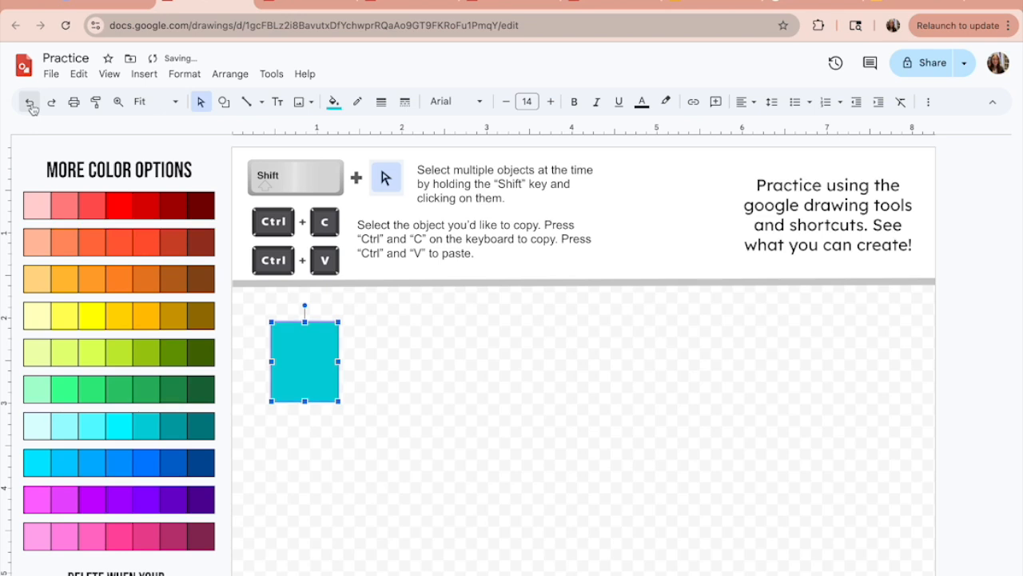
{"action": "left_click", "coordinate": [411, 310]}
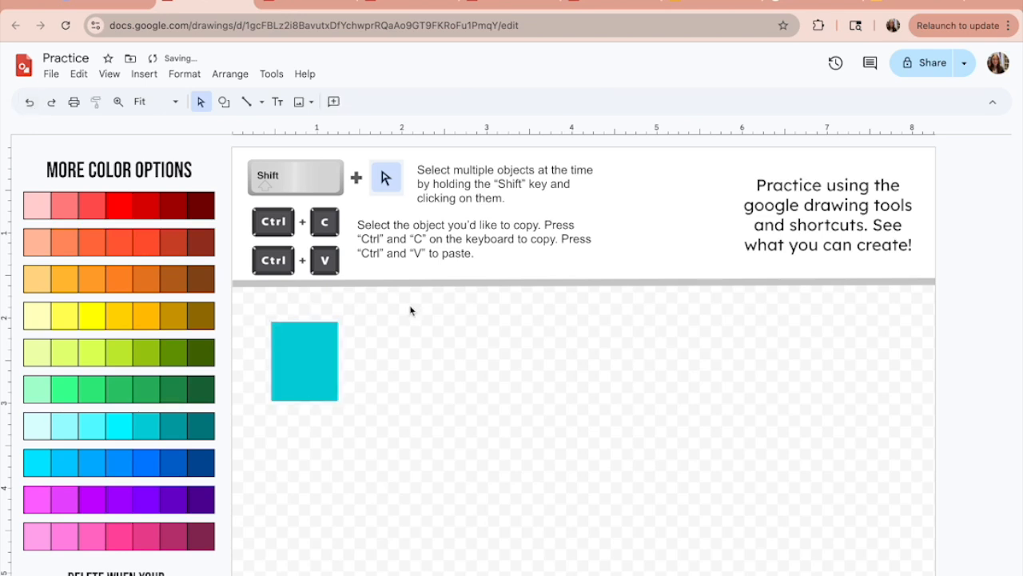
{"action": "left_click", "coordinate": [320, 347]}
{"action": "left_click", "coordinate": [381, 352]}
Copy the cyan rectangle to the clipboard.
{"action": "left_click", "coordinate": [301, 332]}
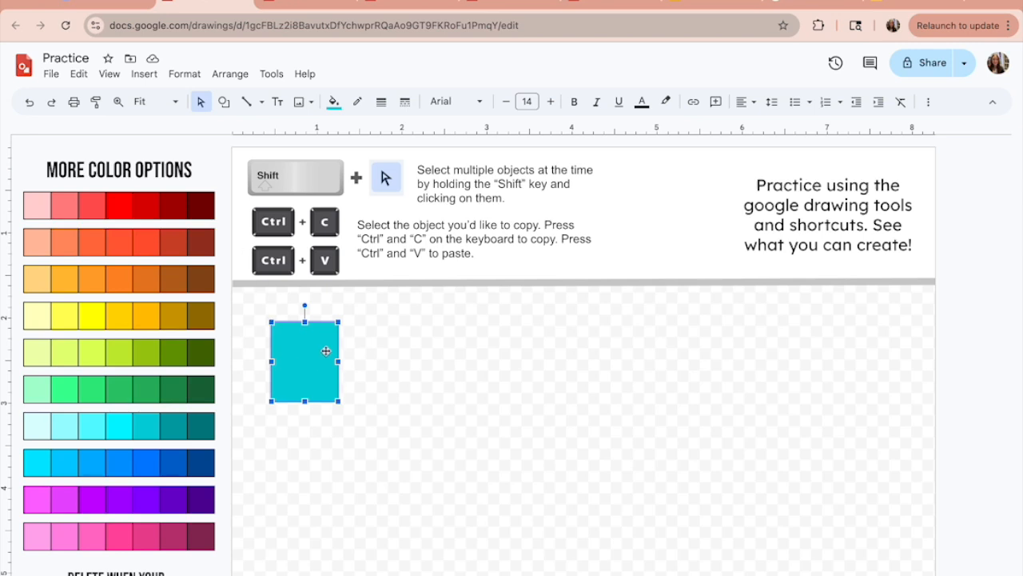
{"action": "left_click", "coordinate": [78, 74]}
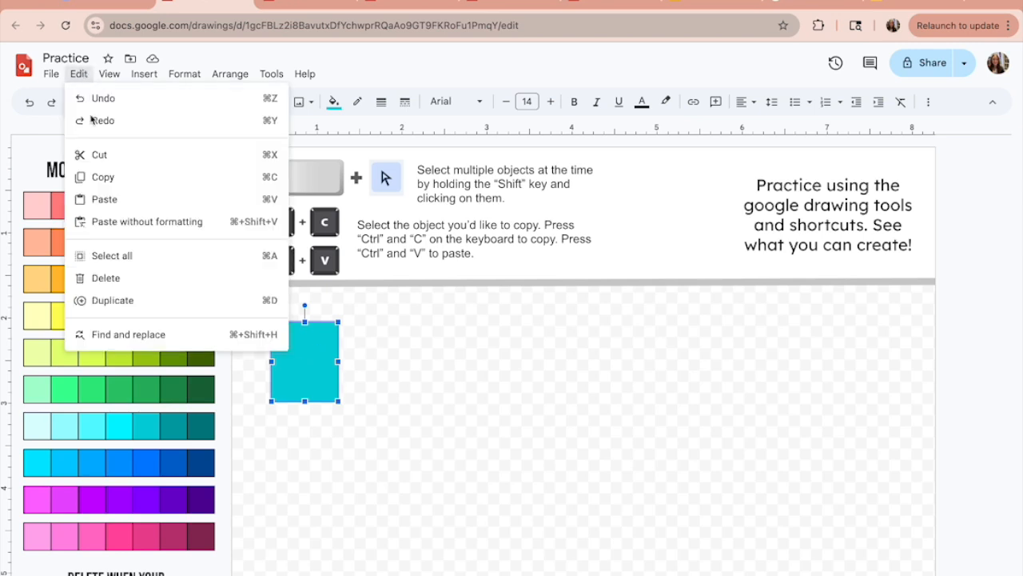
{"action": "left_click", "coordinate": [104, 177]}
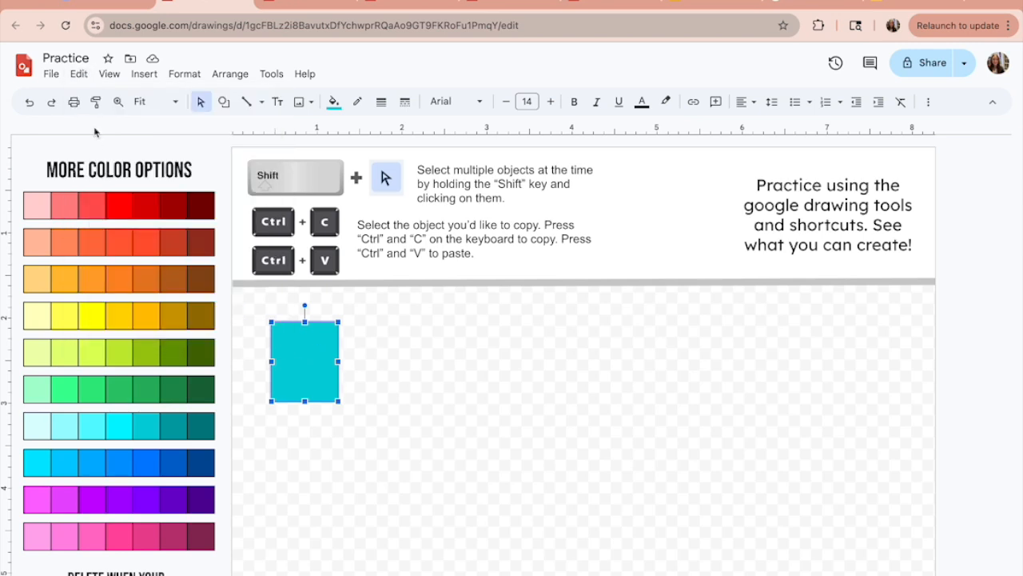
Paste a copy of the cyan rectangle, align it to the right of the original with a small gap, and deselect it.
{"action": "left_click", "coordinate": [78, 73]}
{"action": "left_click", "coordinate": [105, 199]}
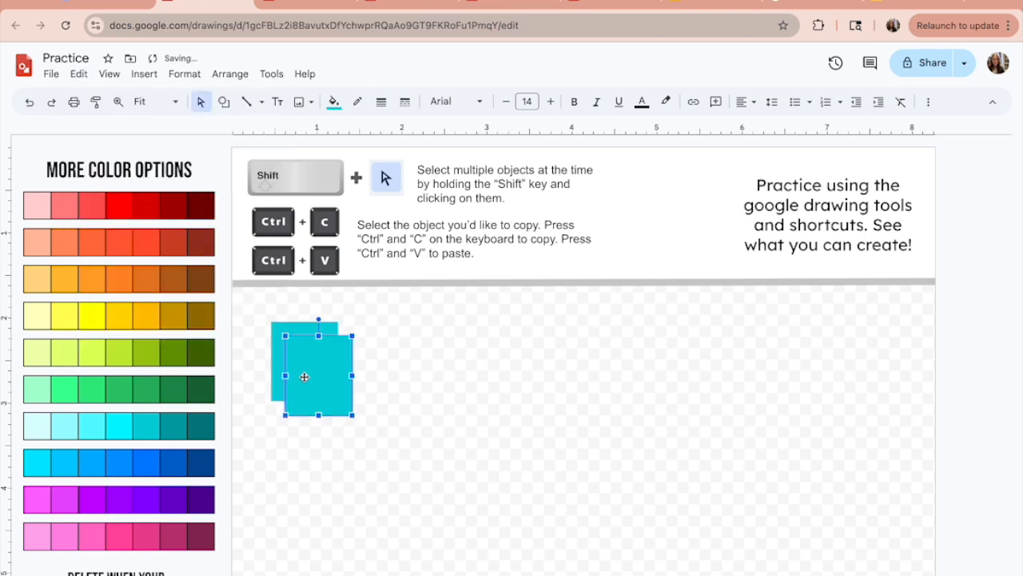
{"action": "left_click_drag", "start_coordinate": [365, 364], "coordinate": [365, 366]}
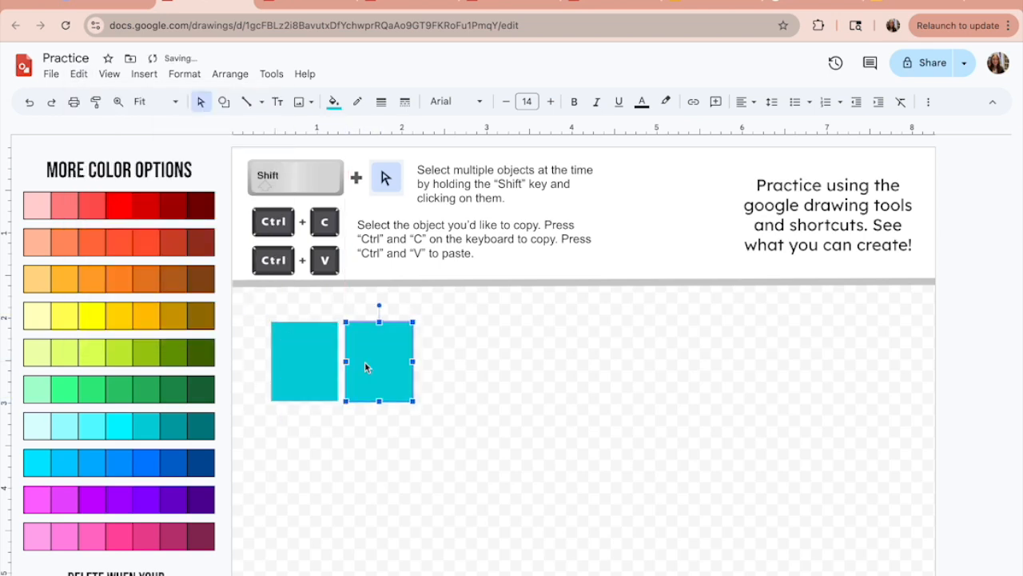
{"action": "left_click", "coordinate": [426, 373]}
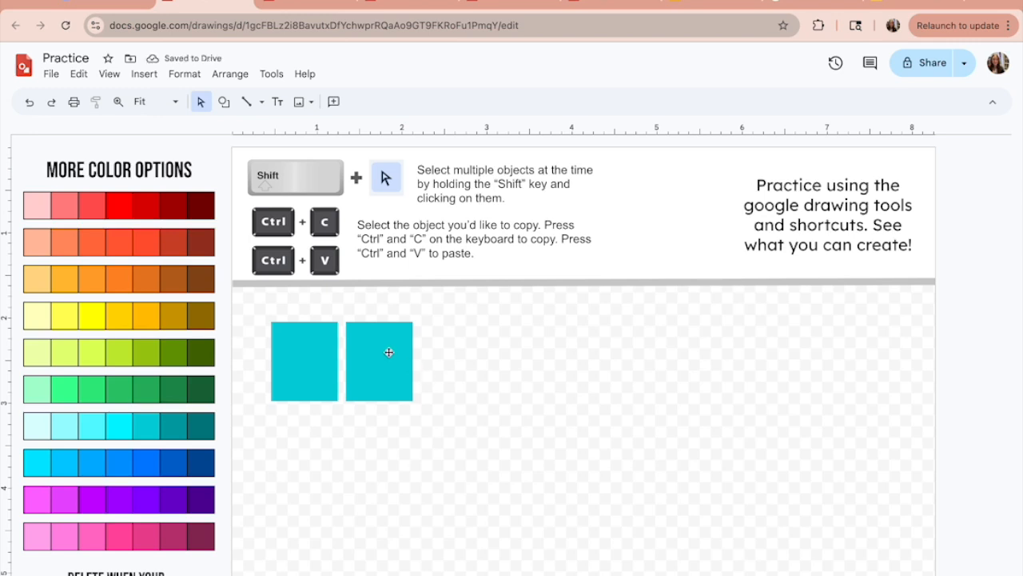
Paste a third cyan rectangle, align it evenly to the right of the second one, and deselect it.
{"action": "left_click", "coordinate": [388, 353]}
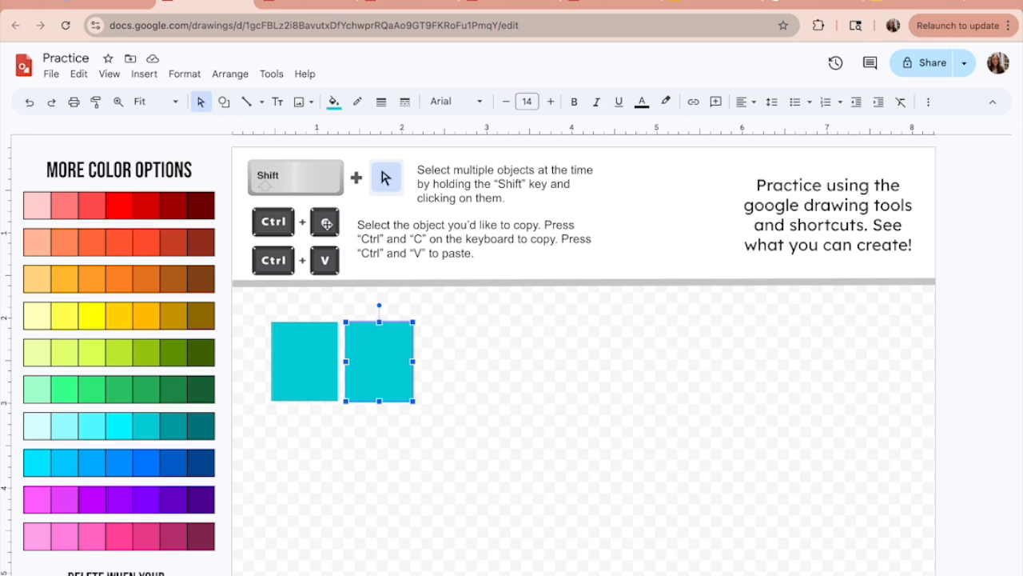
{"action": "key", "text": "ctrl+v"}
{"action": "left_click_drag", "start_coordinate": [392, 362], "coordinate": [453, 357]}
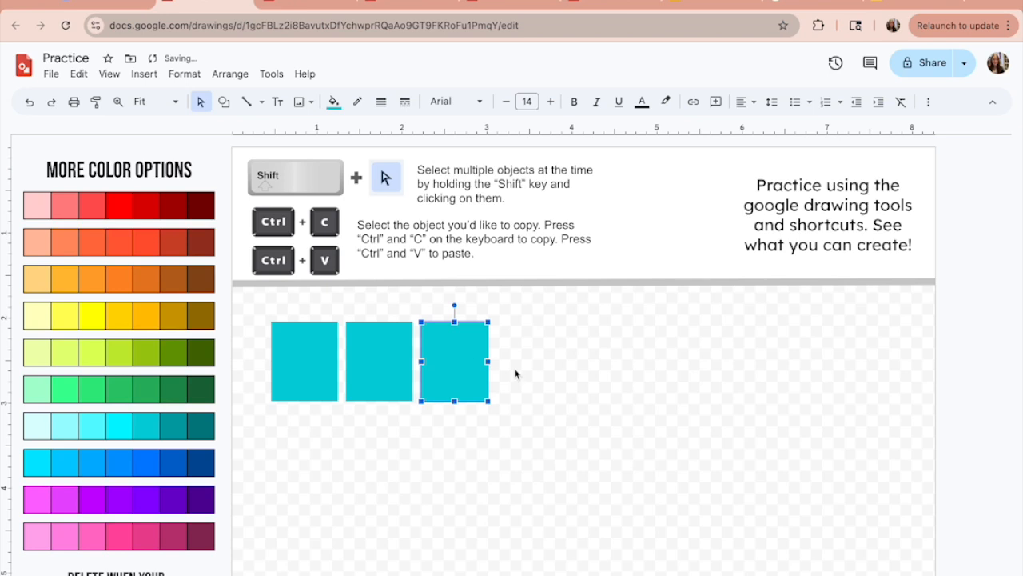
{"action": "left_click", "coordinate": [515, 373]}
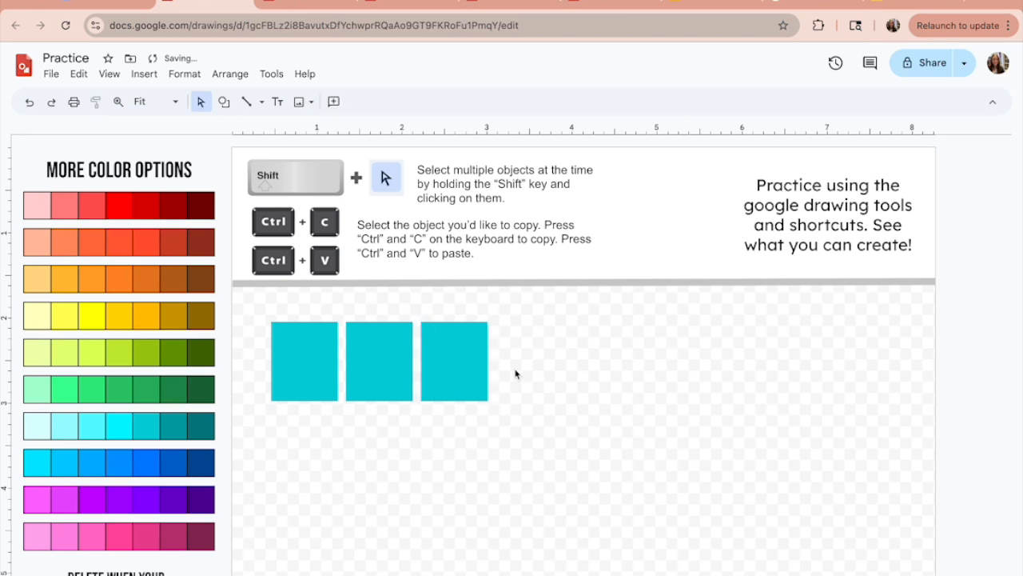
Select all three cyan rectangles with a selection box, and clear the selection.
{"action": "left_click", "coordinate": [302, 357]}
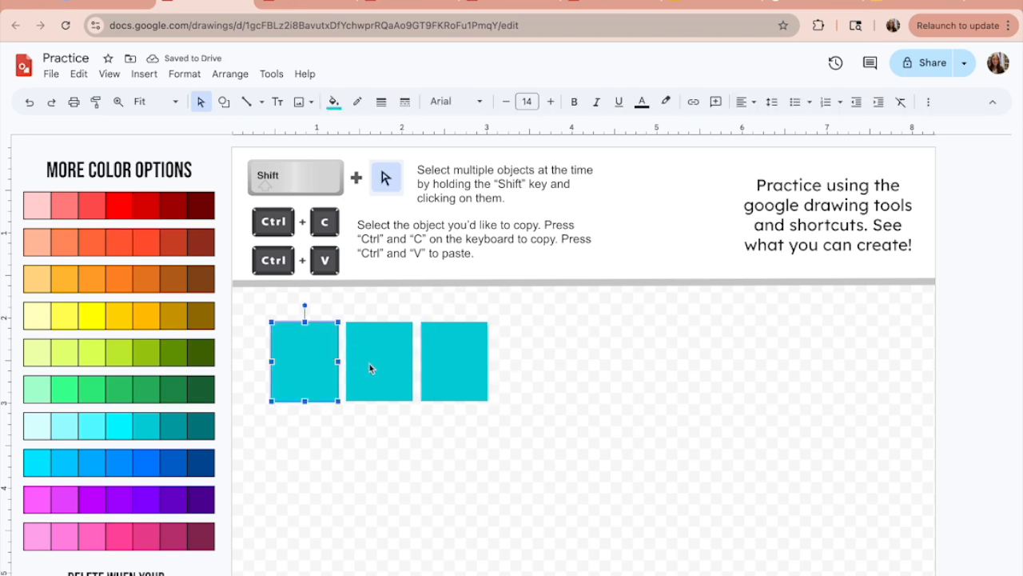
{"action": "left_click", "coordinate": [480, 363]}
{"action": "left_click", "coordinate": [530, 365]}
{"action": "left_click_drag", "start_coordinate": [519, 305], "coordinate": [253, 433]}
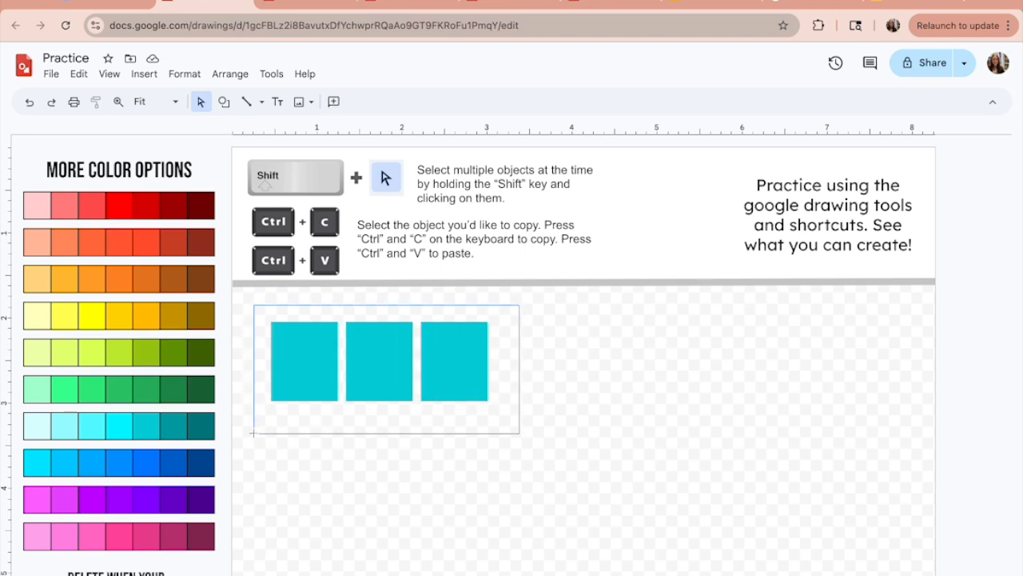
{"action": "left_click_drag", "start_coordinate": [254, 433], "coordinate": [251, 435]}
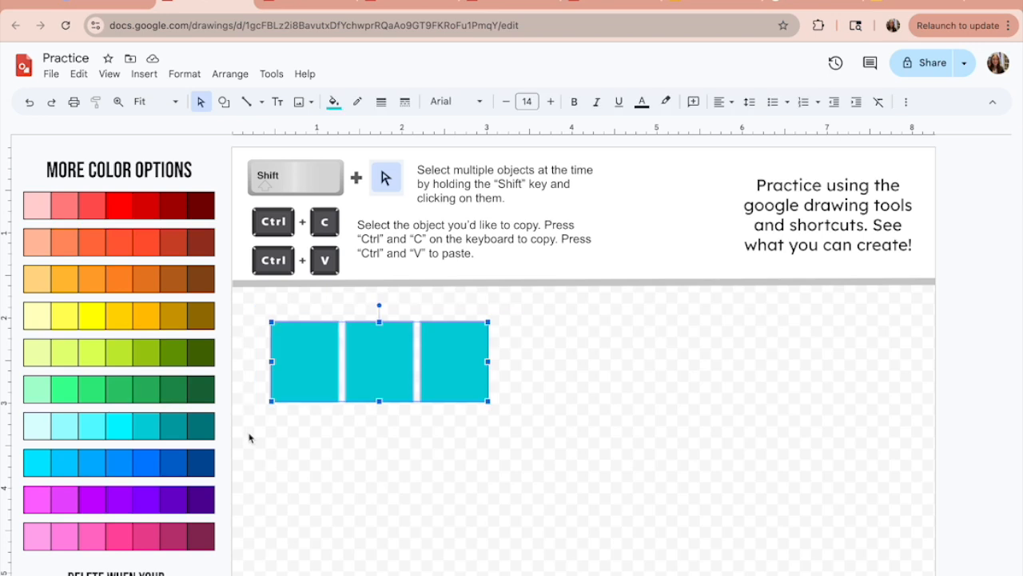
{"action": "left_click", "coordinate": [544, 324]}
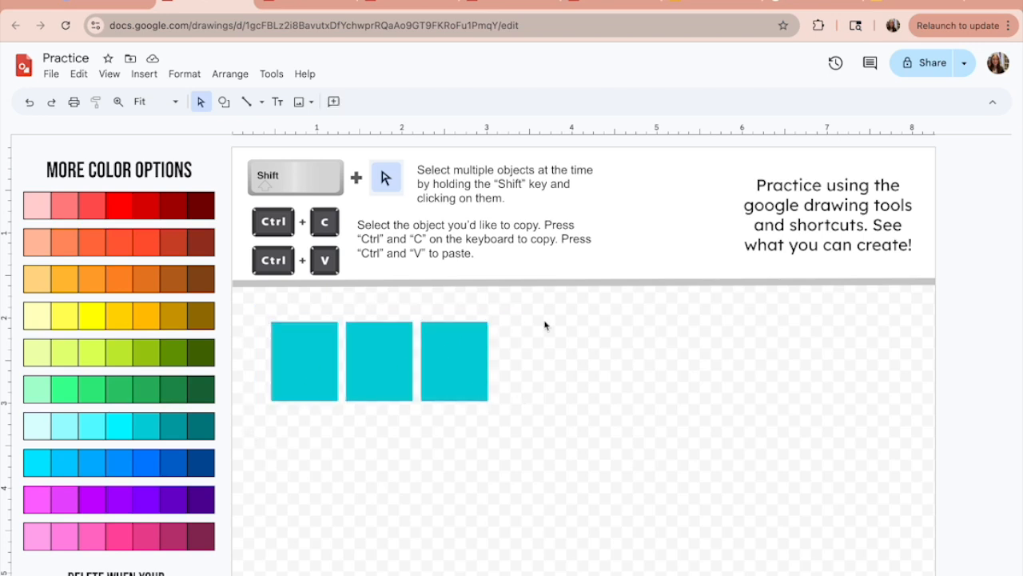
Select the three cyan rectangles one by one as a multiple selection and copy them to the clipboard.
{"action": "left_click", "coordinate": [298, 357]}
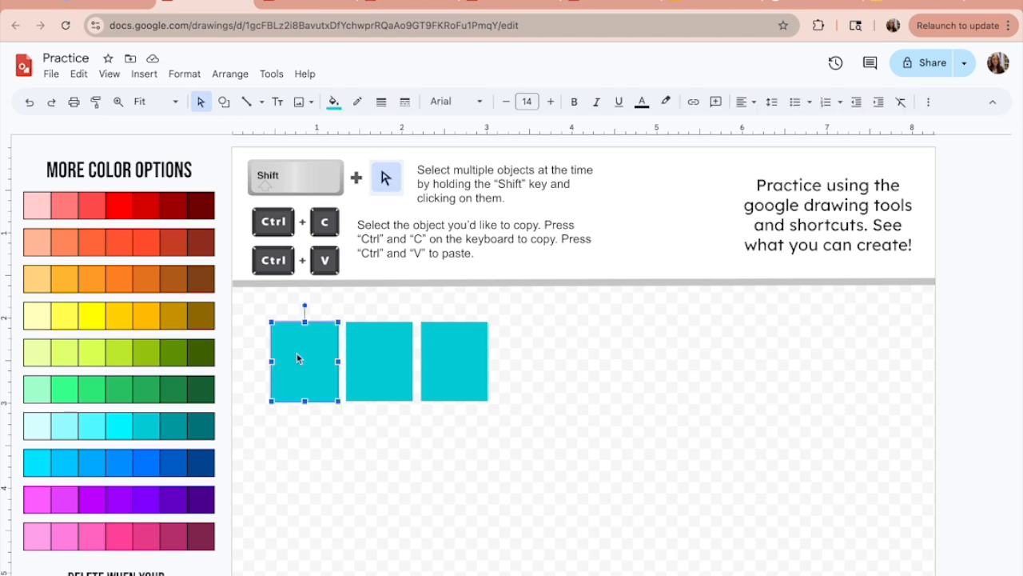
{"action": "left_click", "coordinate": [381, 357], "text": "shift"}
{"action": "left_click", "coordinate": [452, 355], "text": "shift"}
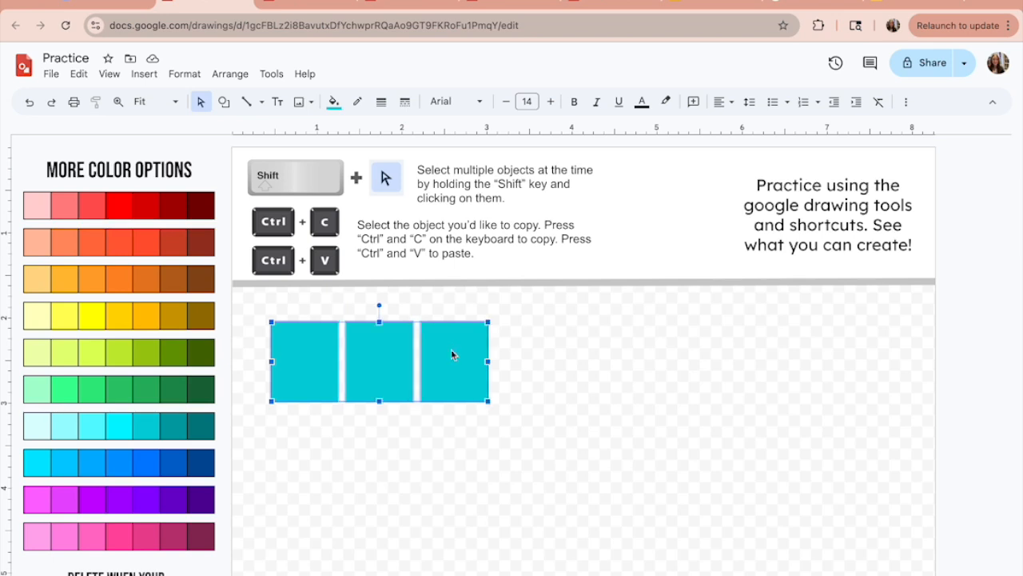
{"action": "left_click", "coordinate": [77, 76]}
{"action": "left_click", "coordinate": [109, 179]}
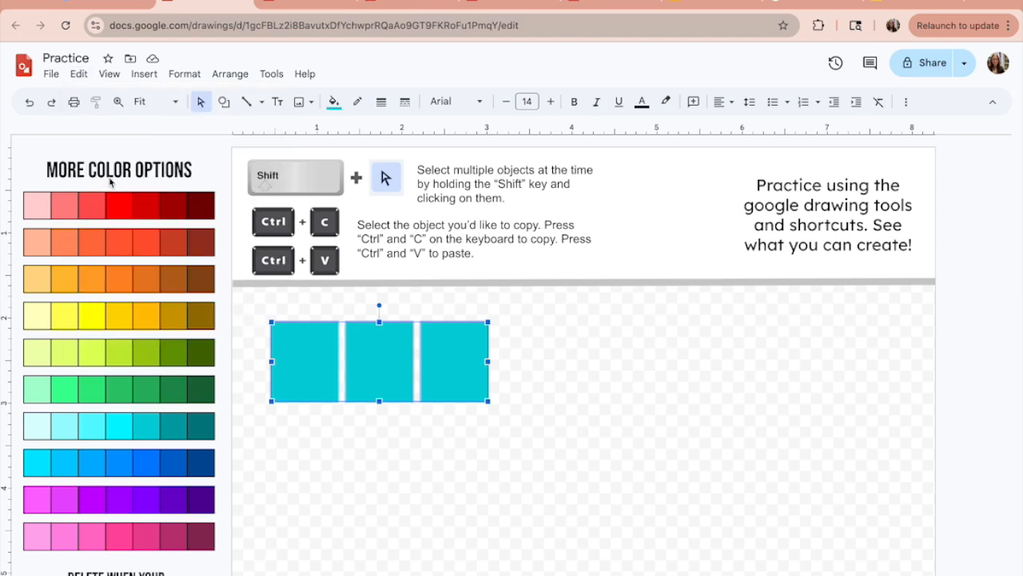
Paste the copied row of rectangles, align it just below the first row with a matching gap, and deselect it.
{"action": "left_click", "coordinate": [78, 74]}
{"action": "left_click", "coordinate": [100, 199]}
{"action": "left_click_drag", "start_coordinate": [379, 358], "coordinate": [366, 430]}
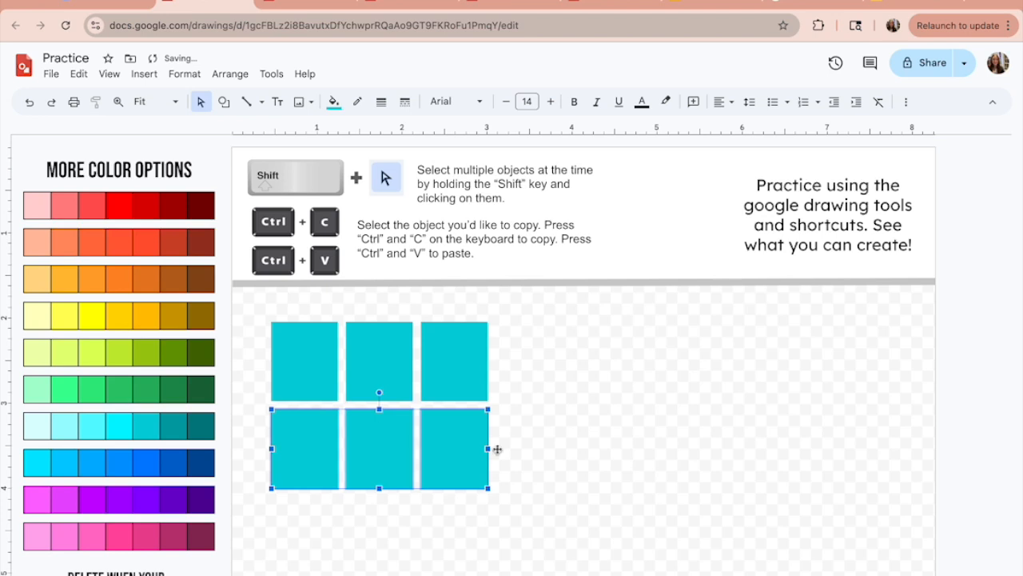
{"action": "left_click", "coordinate": [535, 453]}
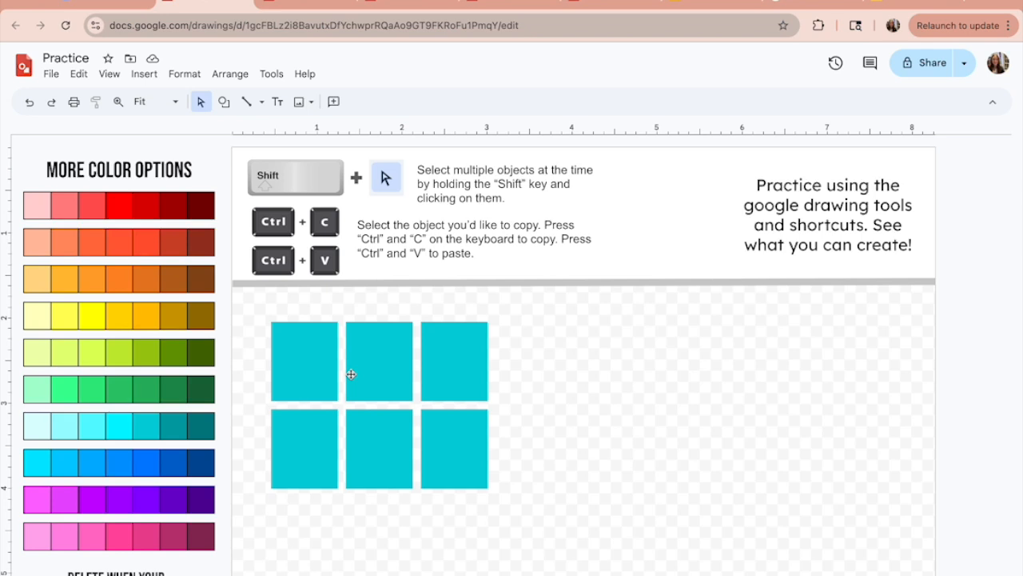
Select all six cyan rectangles together, scale them down proportionally to about 2 inches wide overall, and deselect them.
{"action": "left_click", "coordinate": [324, 369]}
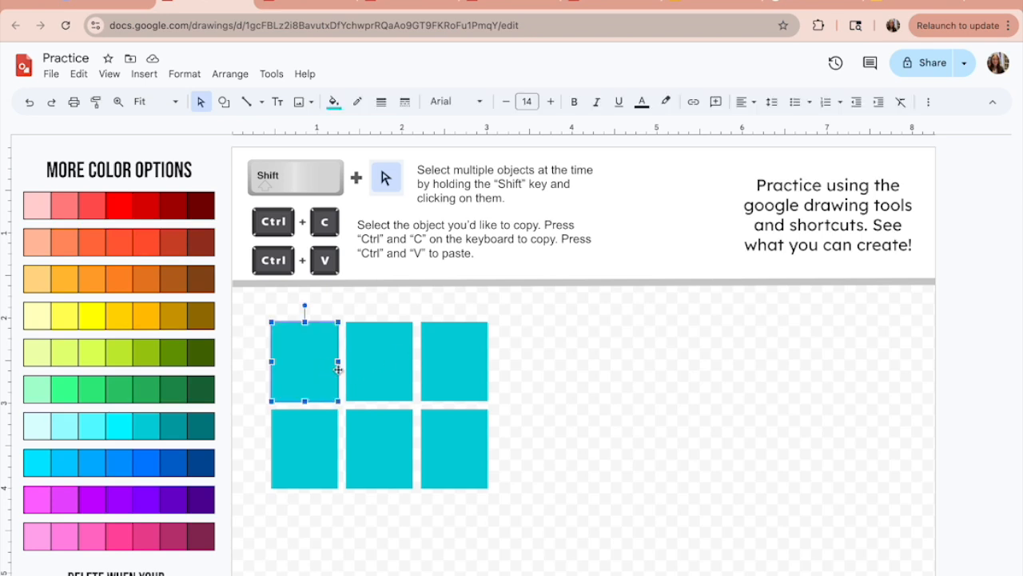
{"action": "left_click", "coordinate": [385, 368], "text": "shift"}
{"action": "left_click", "coordinate": [449, 366], "text": "shift"}
{"action": "left_click", "coordinate": [286, 428], "text": "shift"}
{"action": "left_click", "coordinate": [368, 436], "text": "shift"}
{"action": "left_click", "coordinate": [449, 437], "text": "shift"}
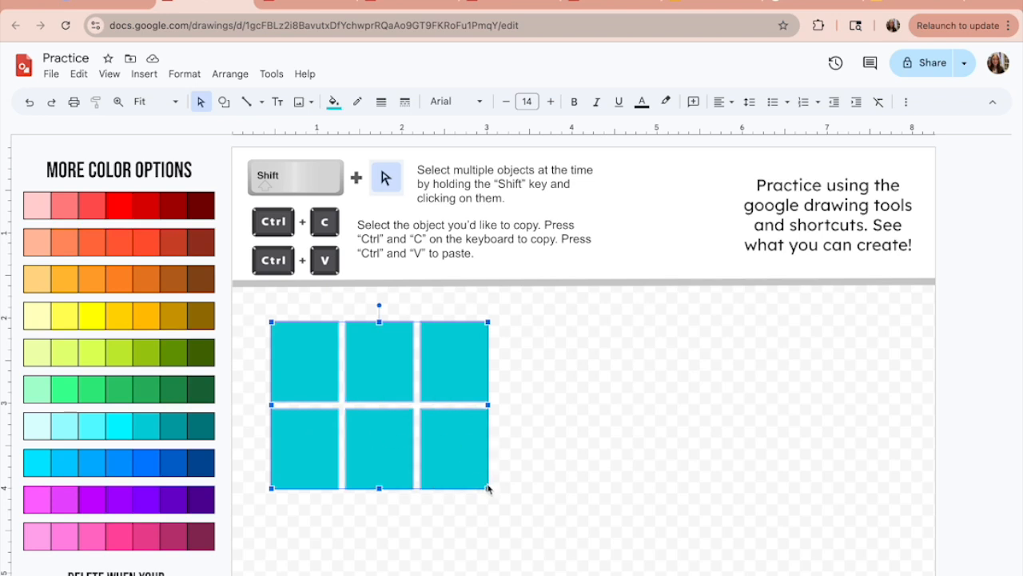
{"action": "left_click_drag", "start_coordinate": [488, 489], "coordinate": [441, 459]}
{"action": "left_click", "coordinate": [489, 444]}
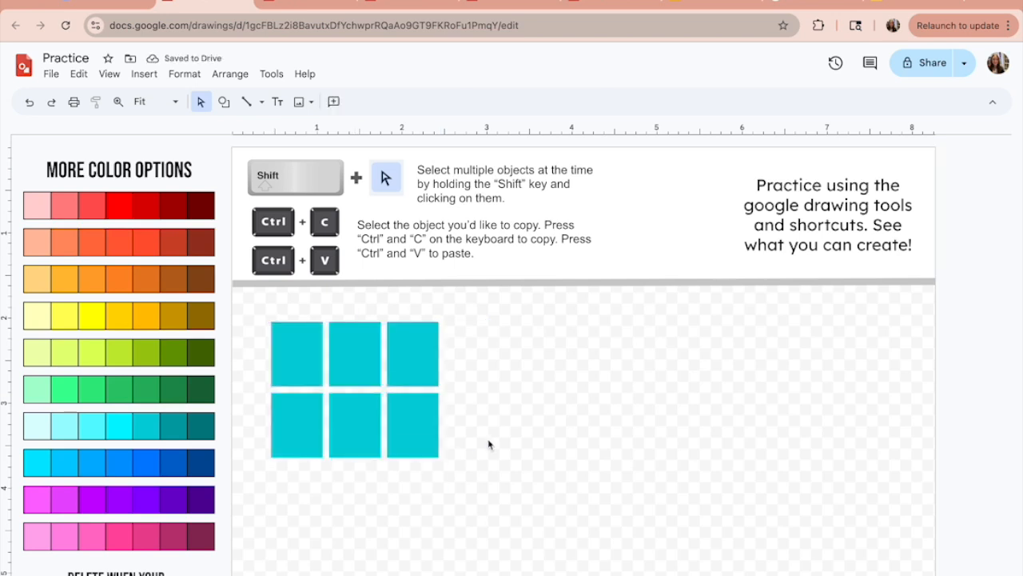
Draw a straight vertical line about 2.8 inches long to the right of the rectangle grid.
{"action": "left_click", "coordinate": [261, 105]}
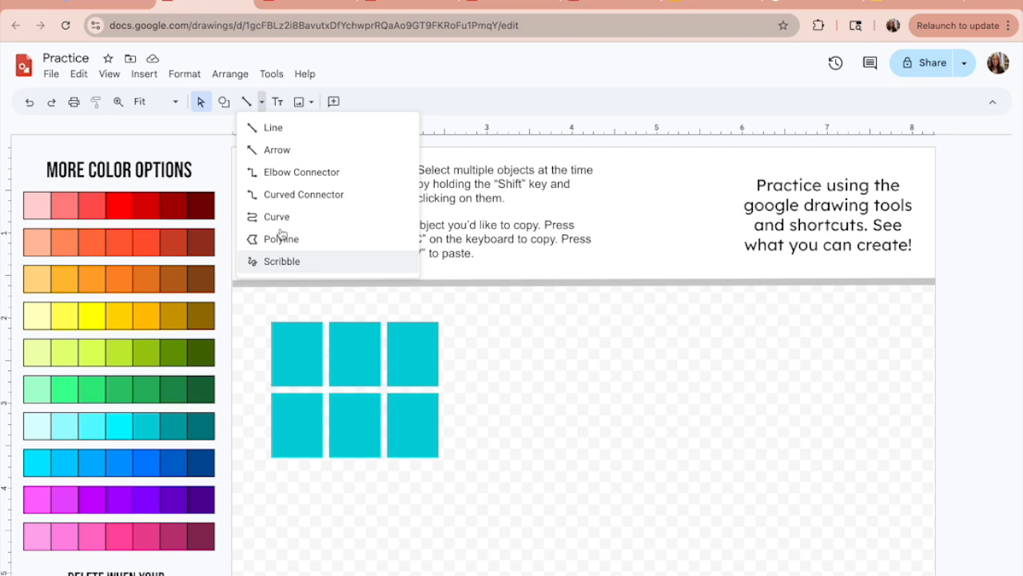
{"action": "left_click", "coordinate": [268, 130]}
{"action": "mouse_move", "coordinate": [501, 309]}
{"action": "left_mouse_down"}
{"action": "mouse_move", "coordinate": [505, 573]}
{"action": "mouse_move", "coordinate": [550, 562]}
{"action": "mouse_move", "coordinate": [617, 500]}
{"action": "mouse_move", "coordinate": [472, 550]}
{"action": "mouse_move", "coordinate": [507, 543]}
{"action": "mouse_move", "coordinate": [499, 551]}
{"action": "left_mouse_up"}
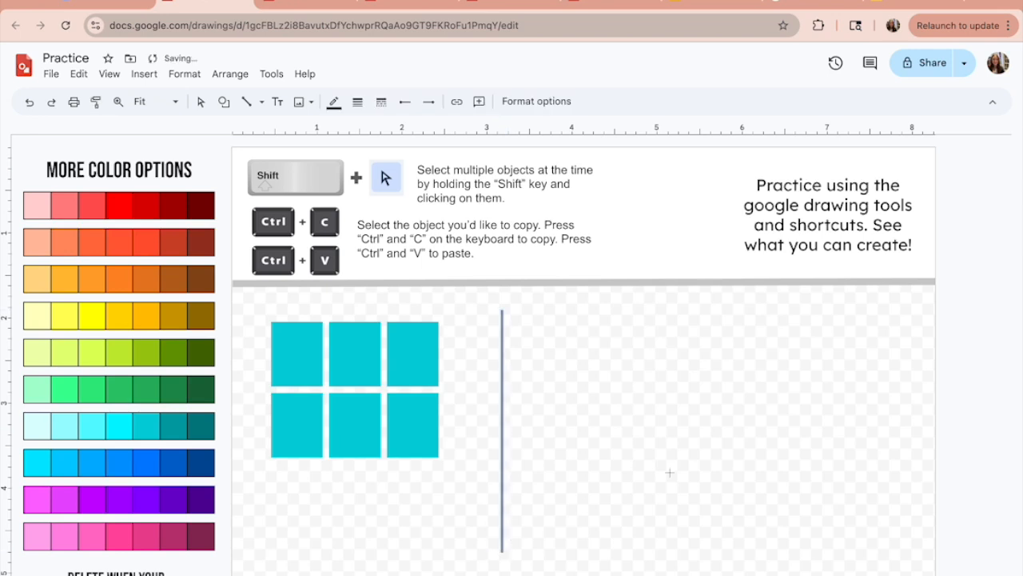
Set the vertical line's color to the custom dark blue.
{"action": "left_click", "coordinate": [403, 337]}
{"action": "left_click", "coordinate": [335, 102]}
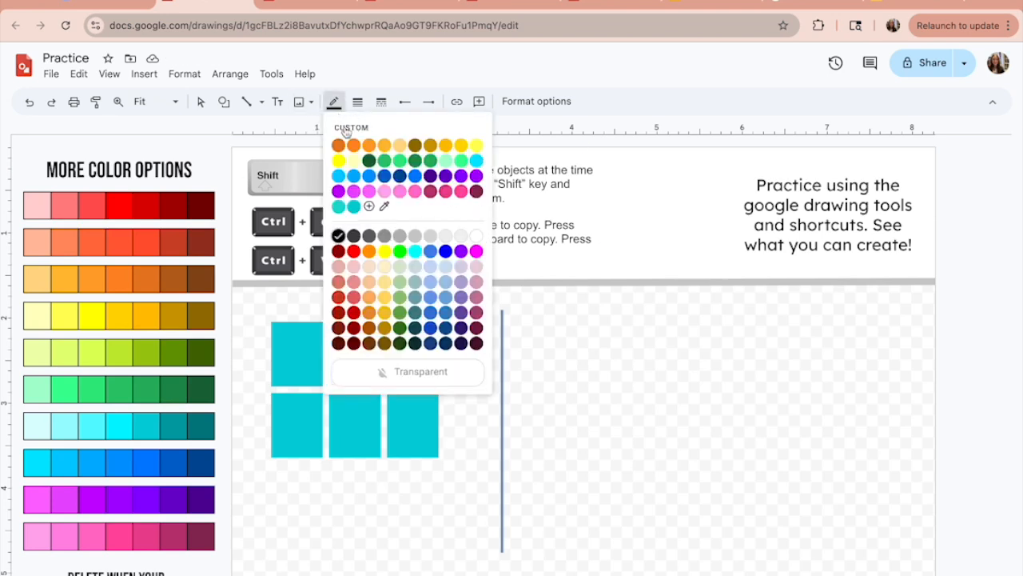
{"action": "left_click", "coordinate": [385, 177]}
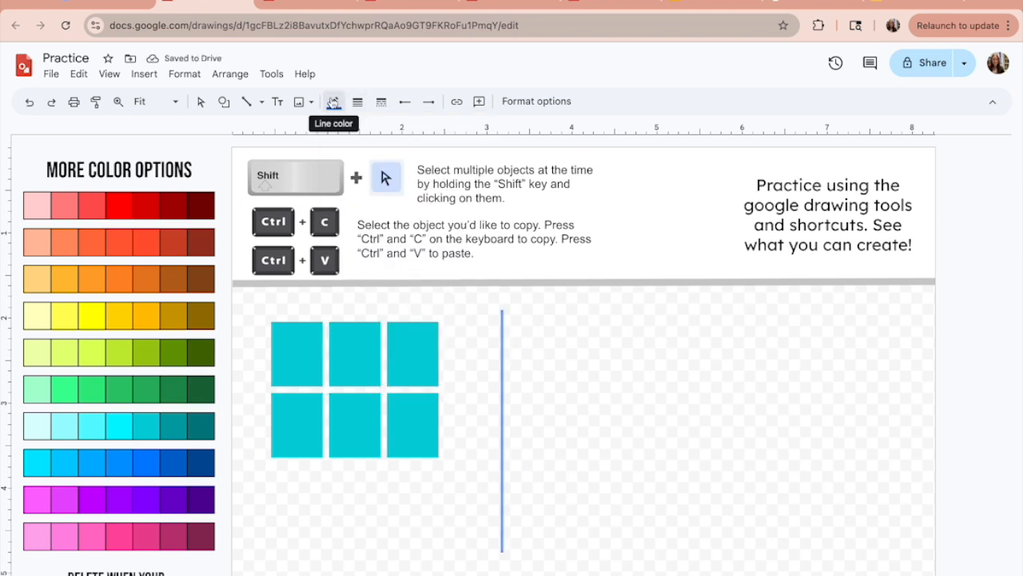
Set the vertical line's weight to 4px.
{"action": "left_click", "coordinate": [357, 104]}
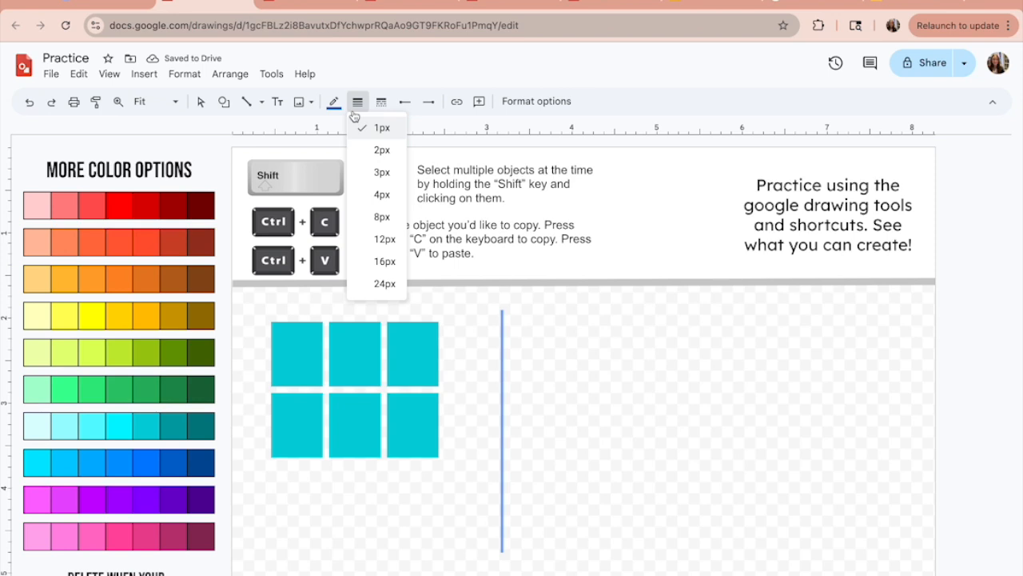
{"action": "left_click", "coordinate": [360, 106]}
{"action": "left_click", "coordinate": [360, 105]}
{"action": "left_click", "coordinate": [383, 195]}
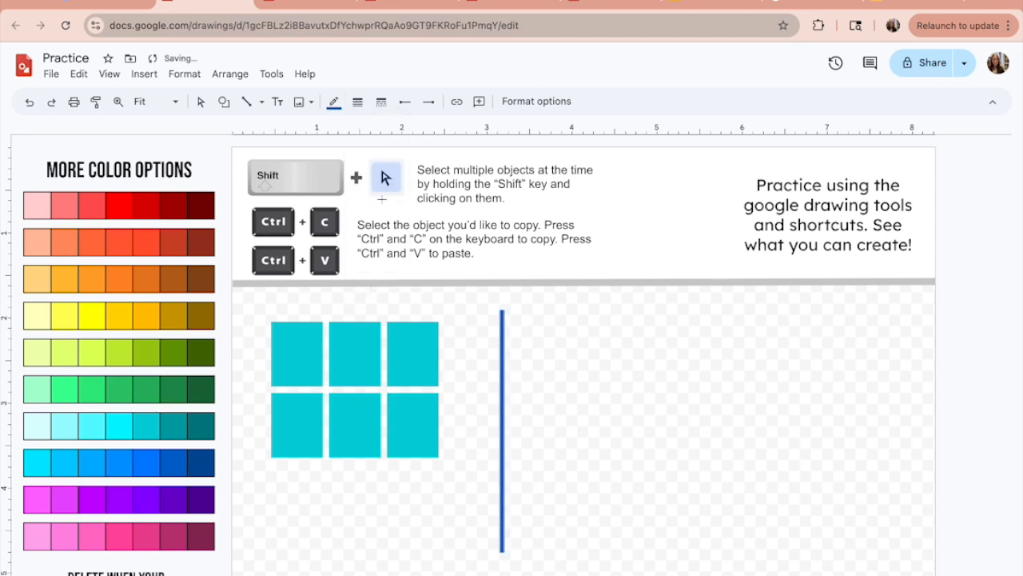
Set the vertical line's weight to 3px, return to the Select tool, and deselect the line.
{"action": "left_click", "coordinate": [362, 105]}
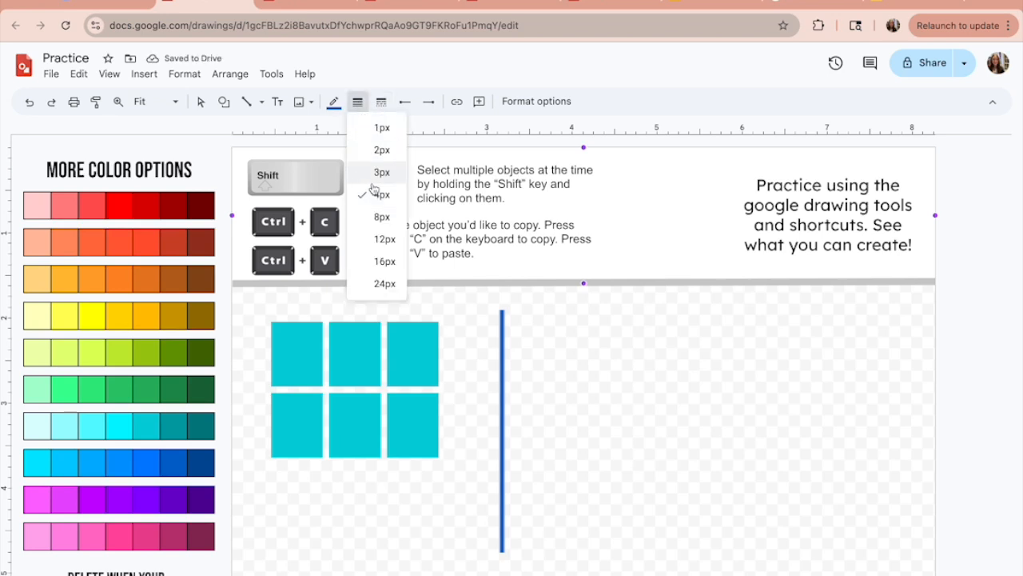
{"action": "left_click", "coordinate": [372, 181]}
{"action": "left_click", "coordinate": [200, 101]}
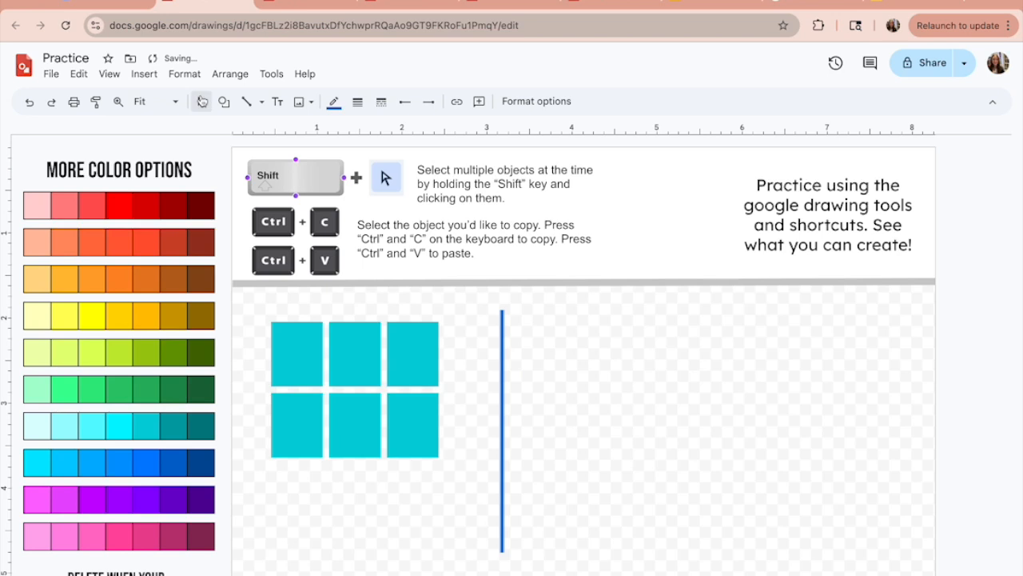
{"action": "left_click", "coordinate": [606, 412]}
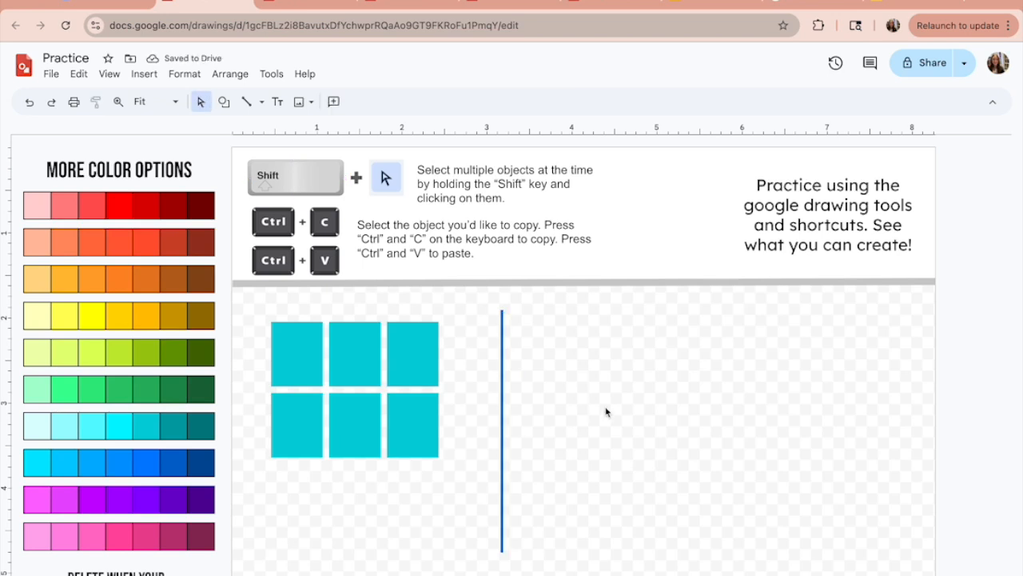
Copy the dark blue vertical line, paste it, align the copy parallel to the right of the original, and deselect it.
{"action": "left_click", "coordinate": [503, 394]}
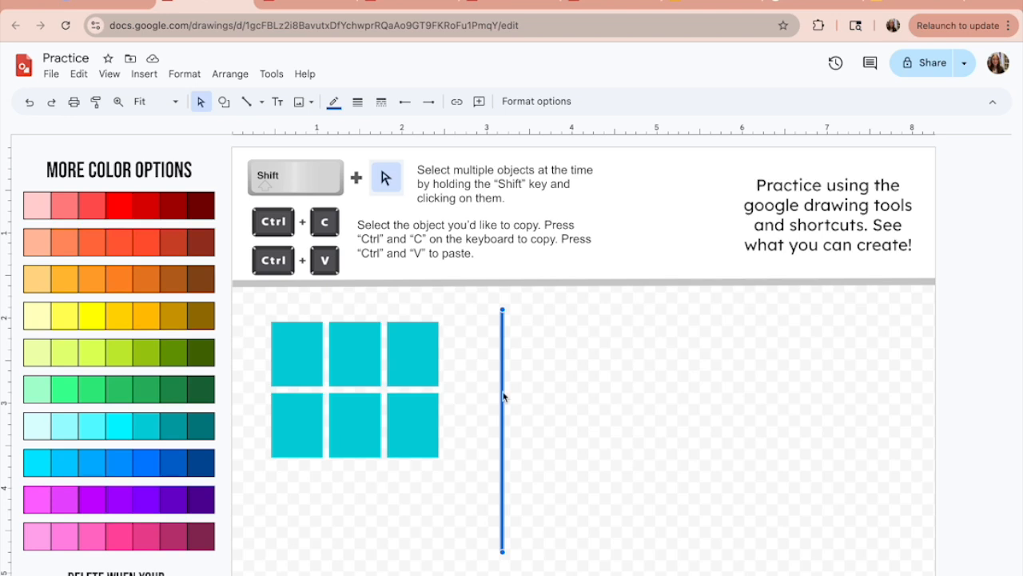
{"action": "left_click", "coordinate": [77, 75]}
{"action": "left_click", "coordinate": [114, 176]}
{"action": "left_click", "coordinate": [90, 80]}
{"action": "left_click", "coordinate": [141, 206]}
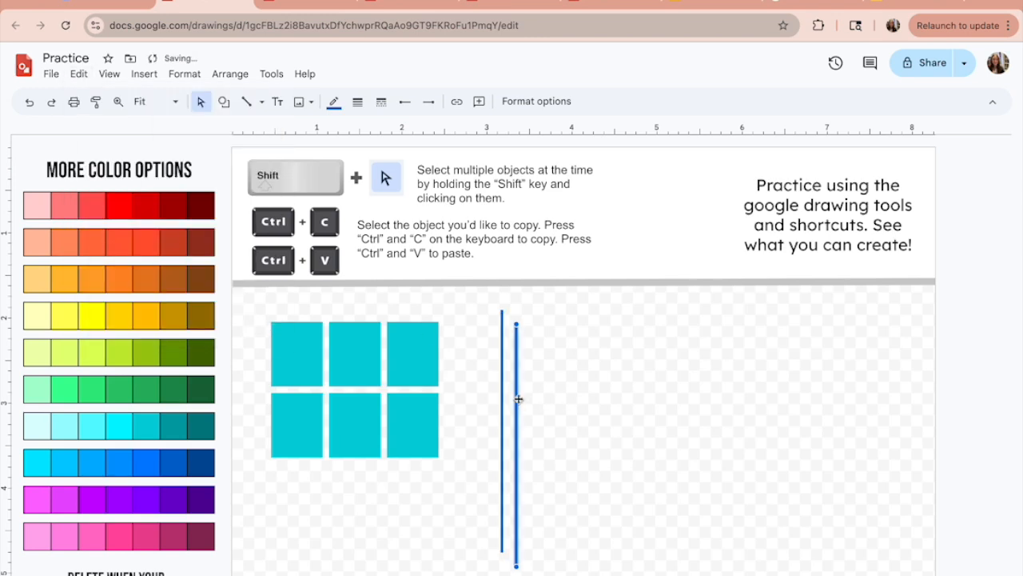
{"action": "left_click_drag", "start_coordinate": [518, 399], "coordinate": [541, 389]}
{"action": "left_click", "coordinate": [593, 414]}
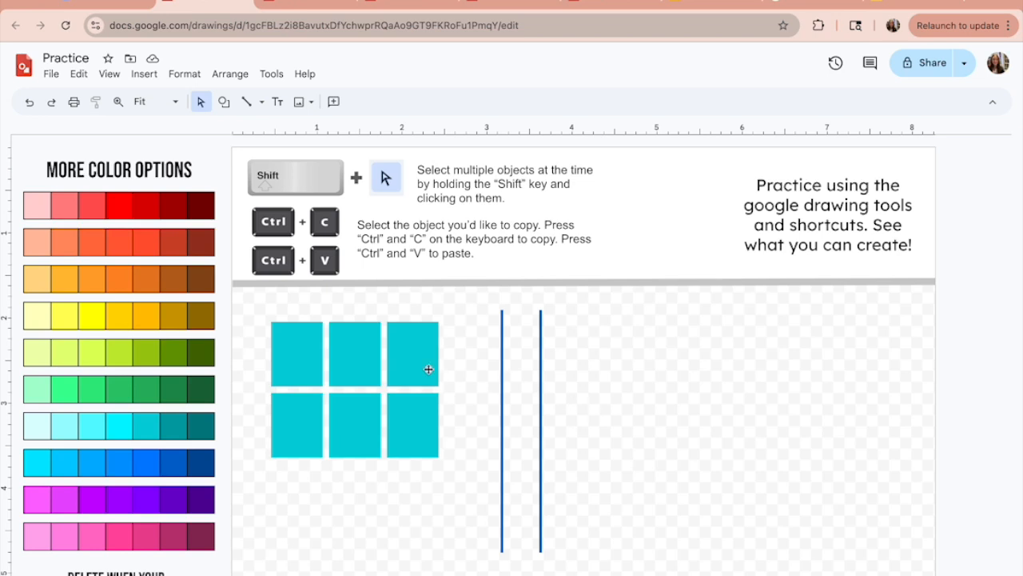
With a cyan rectangle selected to reuse its fill, draw a circle about 1.3 inches wide right of the two lines, and deselect it.
{"action": "left_click", "coordinate": [363, 350]}
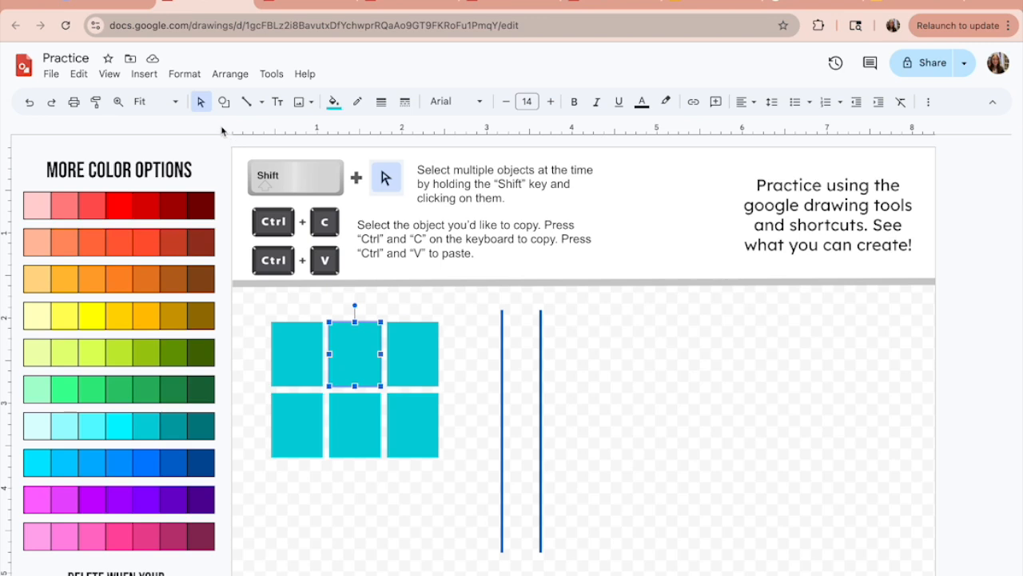
{"action": "left_click", "coordinate": [224, 102]}
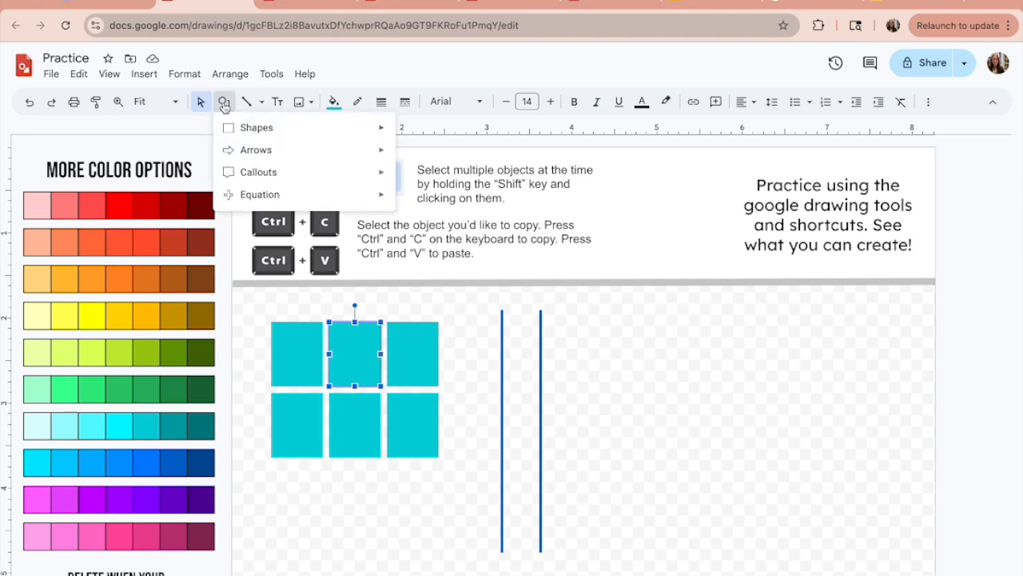
{"action": "mouse_move", "coordinate": [360, 132]}
{"action": "left_click", "coordinate": [409, 169]}
{"action": "left_click_drag", "start_coordinate": [617, 334], "coordinate": [730, 447]}
{"action": "left_click", "coordinate": [779, 431]}
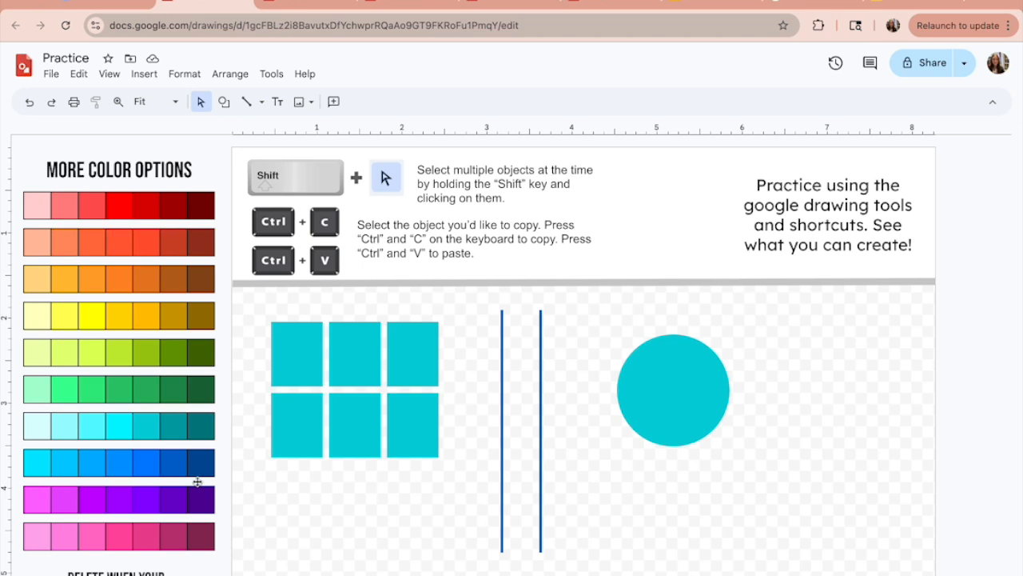
With a bright blue palette swatch selected to reuse its fill, draw a rounded rectangle about 1 by 1.4 inches right of the circle, and deselect it.
{"action": "left_click", "coordinate": [94, 461]}
{"action": "left_click", "coordinate": [93, 462]}
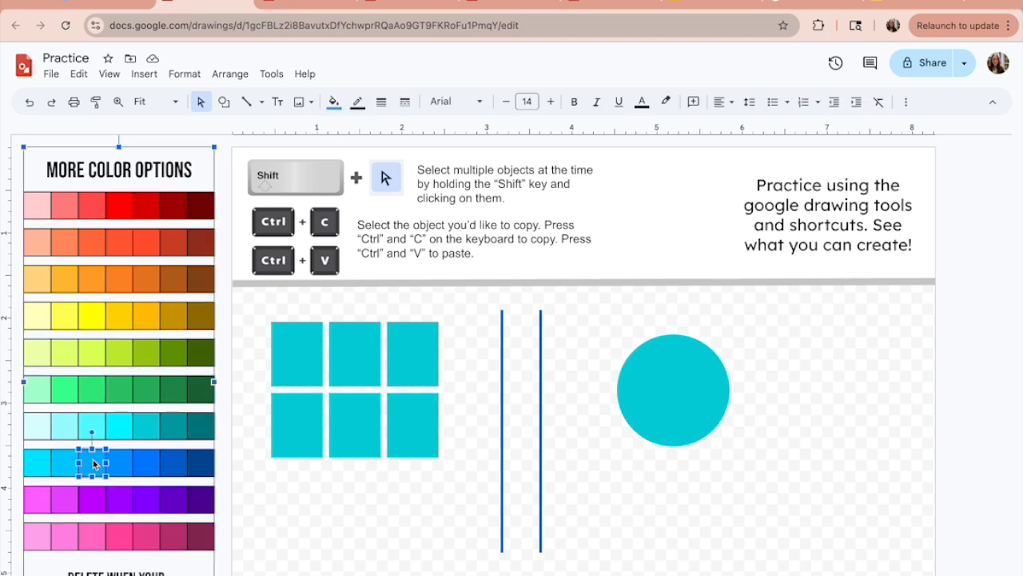
{"action": "left_click", "coordinate": [224, 101]}
{"action": "mouse_move", "coordinate": [269, 130]}
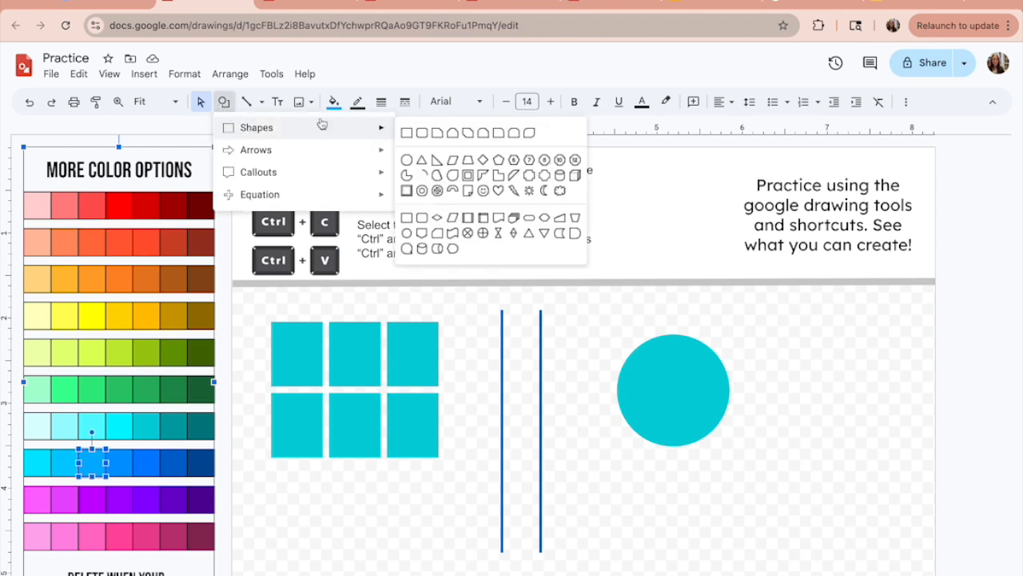
{"action": "left_click", "coordinate": [423, 132]}
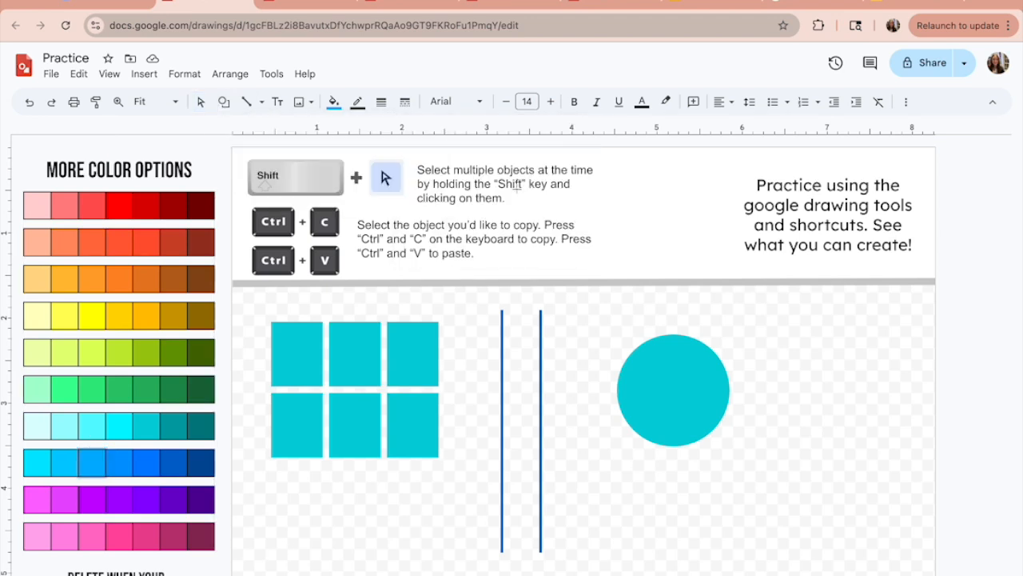
{"action": "left_click_drag", "start_coordinate": [797, 328], "coordinate": [883, 449]}
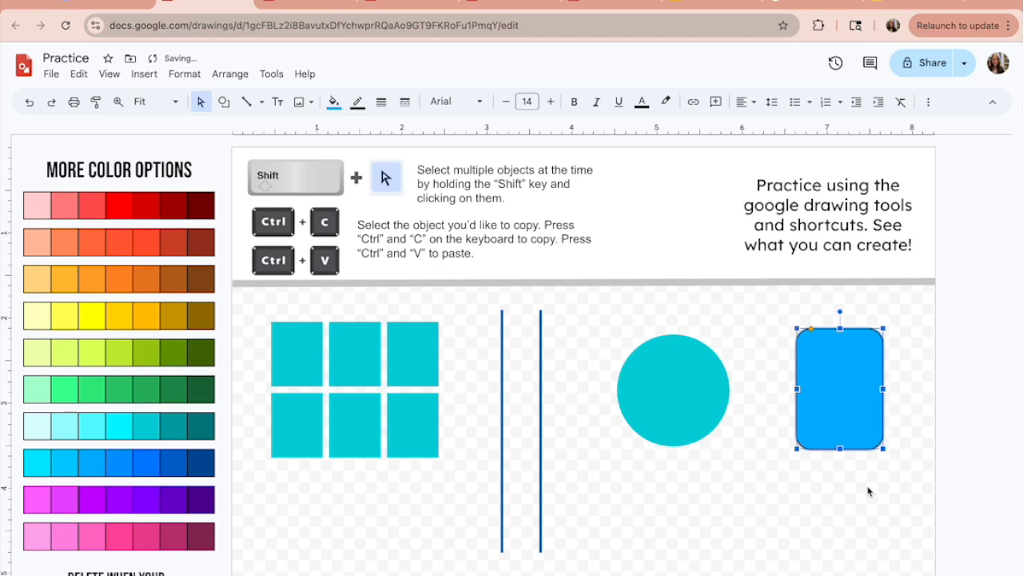
{"action": "left_click", "coordinate": [869, 491]}
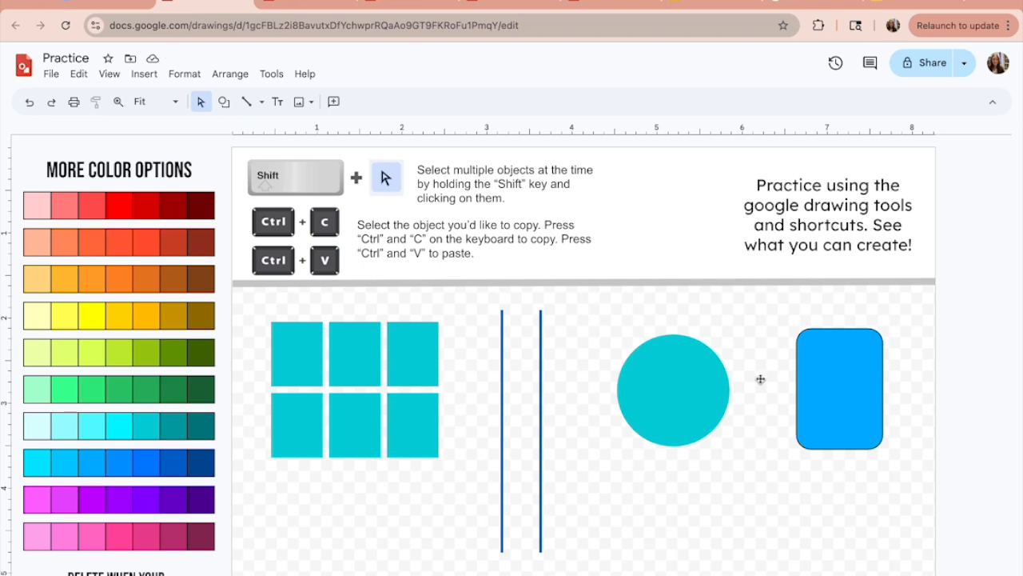
Change the rounded rectangle's fill to a solid muted cornflower blue from the standard colors and deselect it.
{"action": "left_click", "coordinate": [831, 377]}
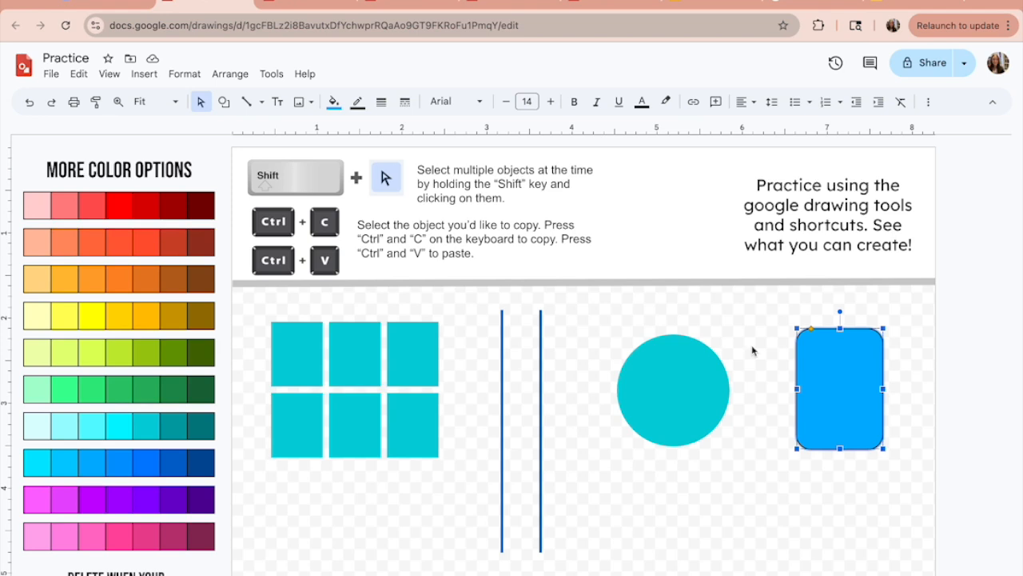
{"action": "left_click", "coordinate": [333, 102]}
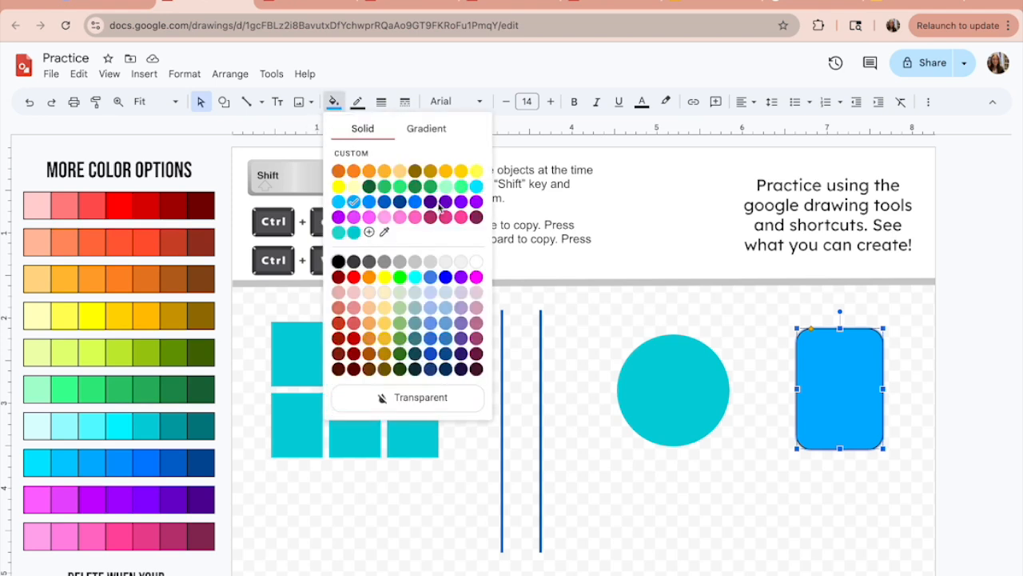
{"action": "left_click", "coordinate": [435, 322]}
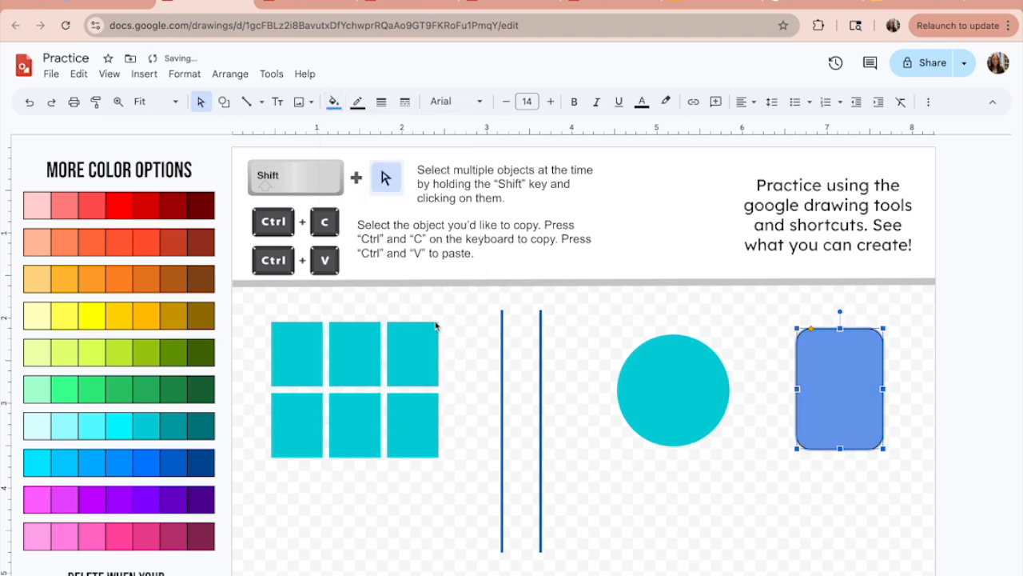
{"action": "left_click", "coordinate": [748, 496]}
{"action": "left_click", "coordinate": [843, 398]}
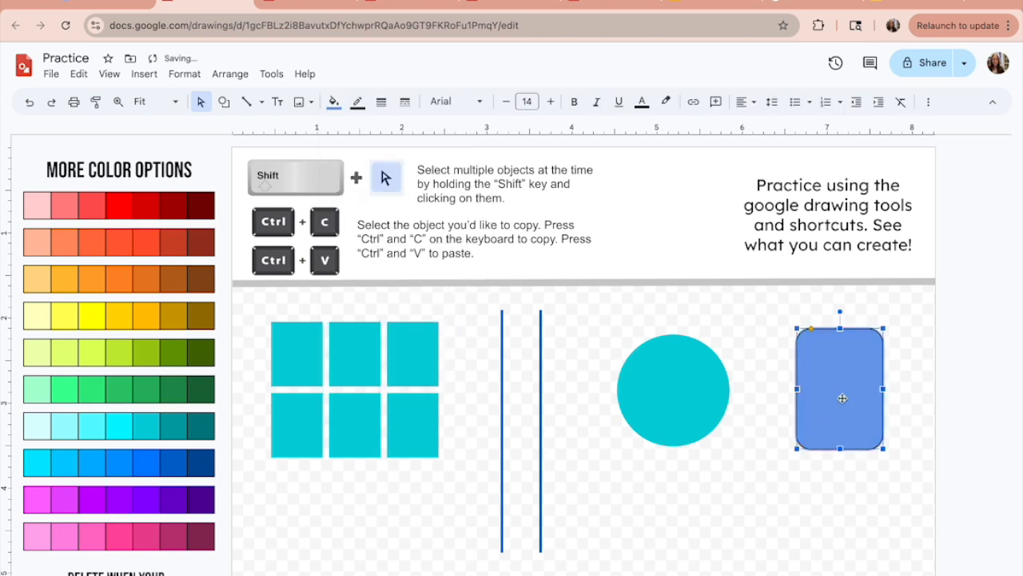
{"action": "left_click", "coordinate": [741, 486]}
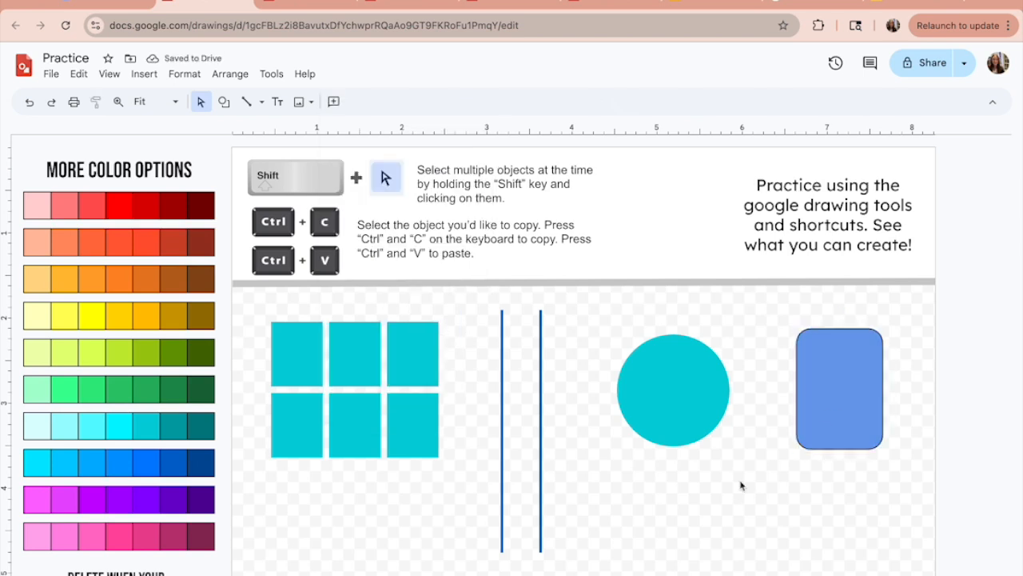
Change the rounded rectangle's border from black to a custom dark blue and deselect it.
{"action": "left_click", "coordinate": [806, 422]}
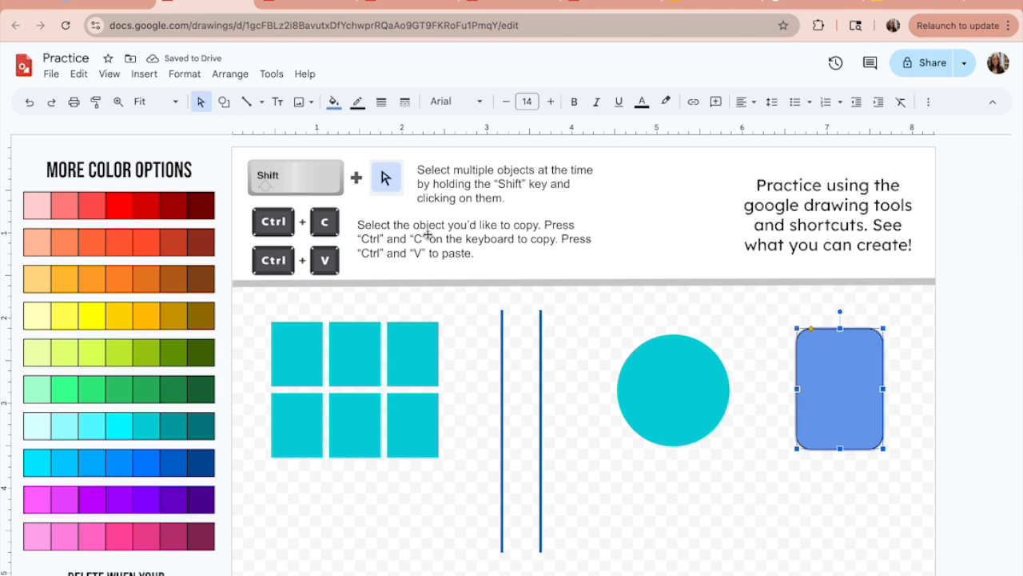
{"action": "left_click", "coordinate": [358, 106]}
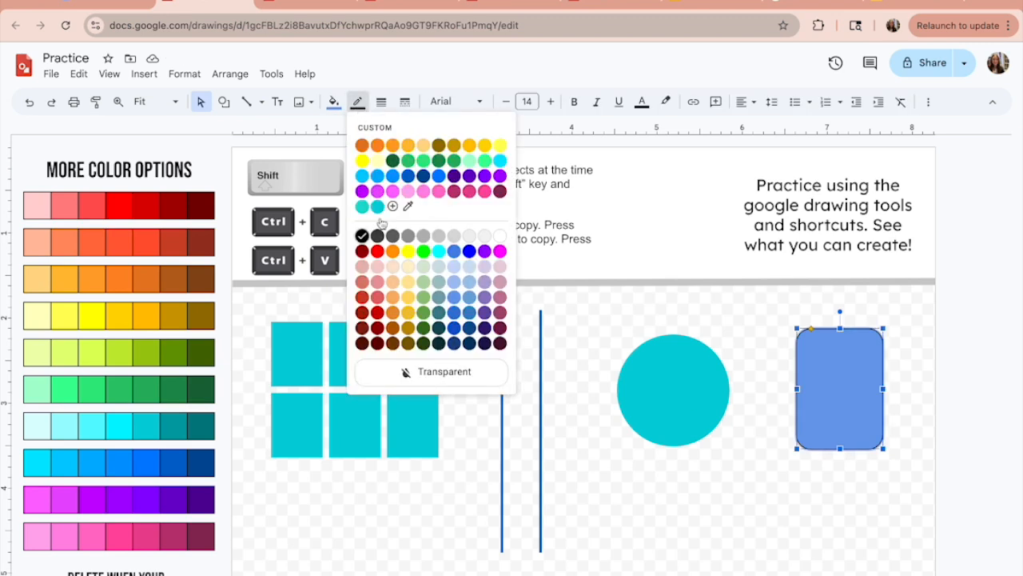
{"action": "left_click", "coordinate": [409, 177]}
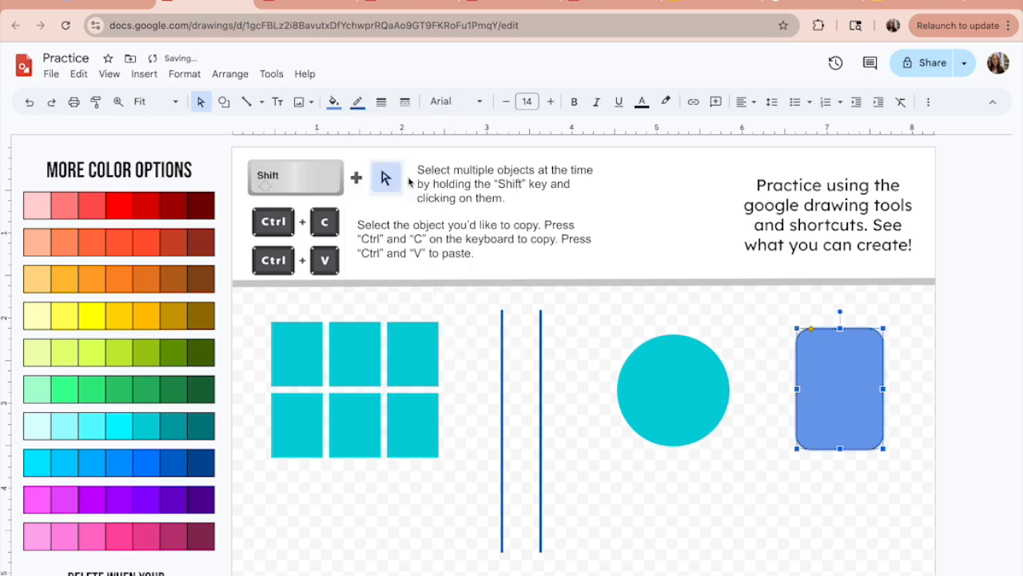
{"action": "left_click", "coordinate": [757, 532]}
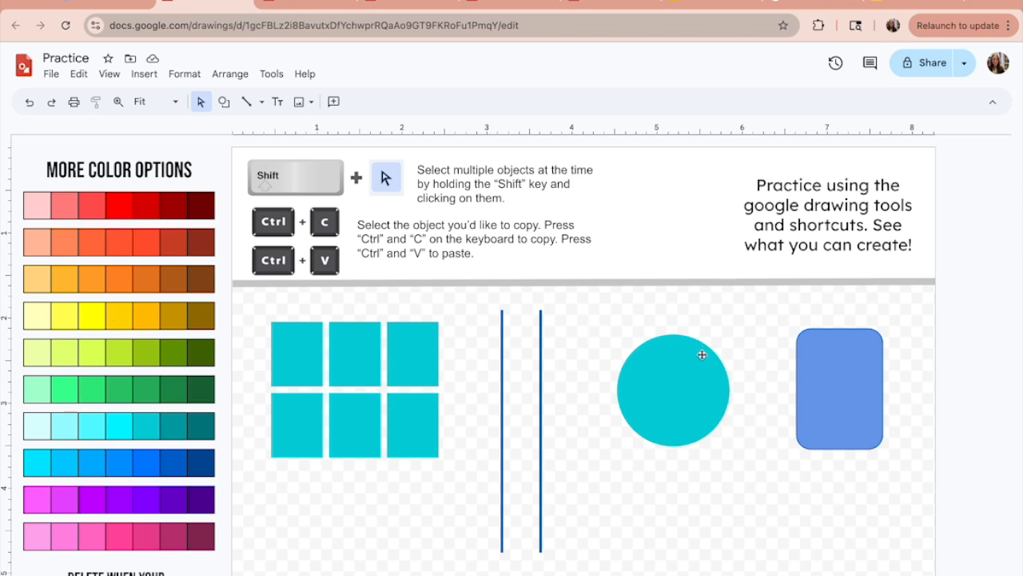
Fill the rounded rectangle with the dark blue sampled from the second vertical line using the eyedropper, and deselect it.
{"action": "left_click", "coordinate": [880, 417]}
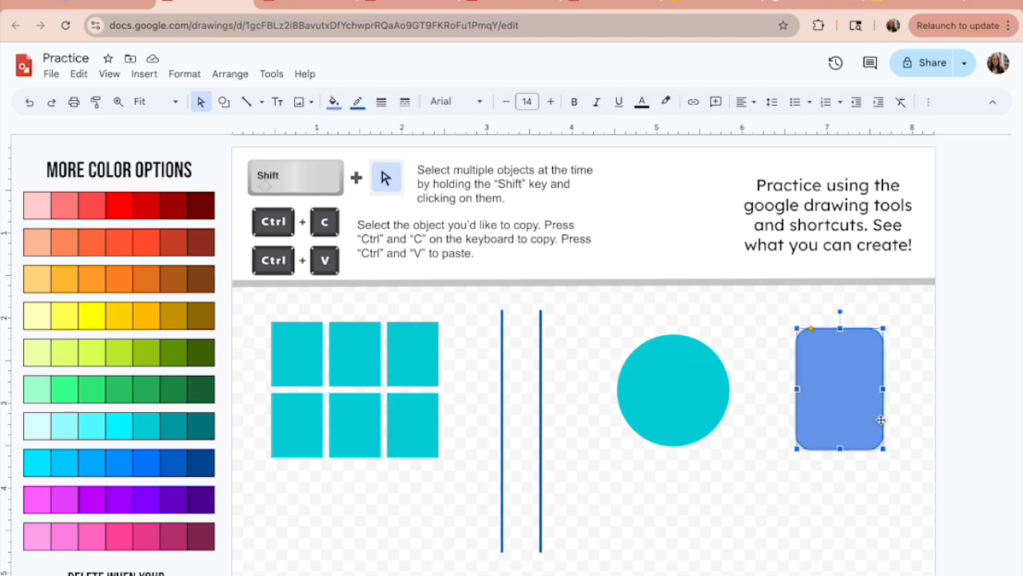
{"action": "left_click", "coordinate": [332, 102]}
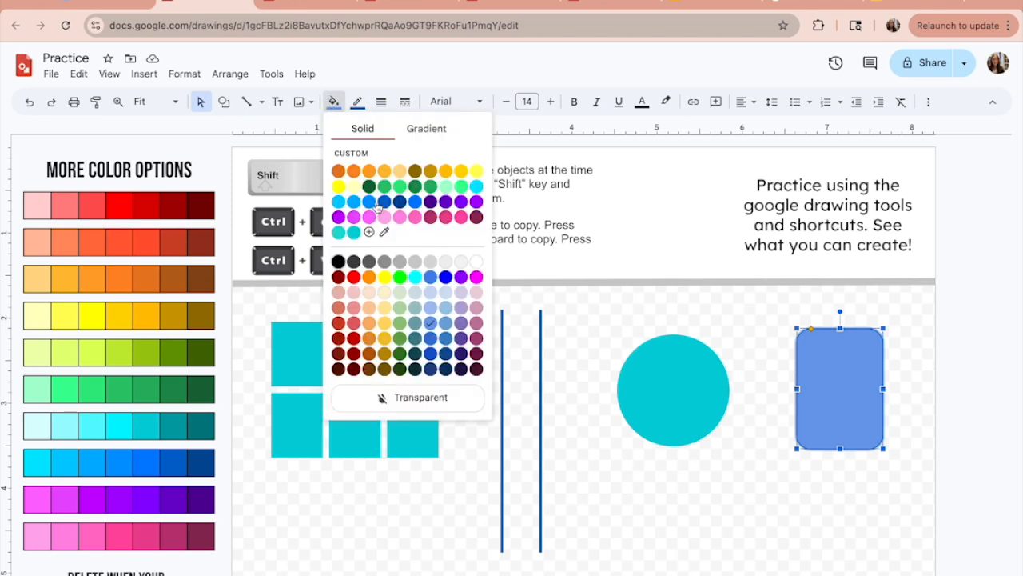
{"action": "left_click", "coordinate": [384, 232]}
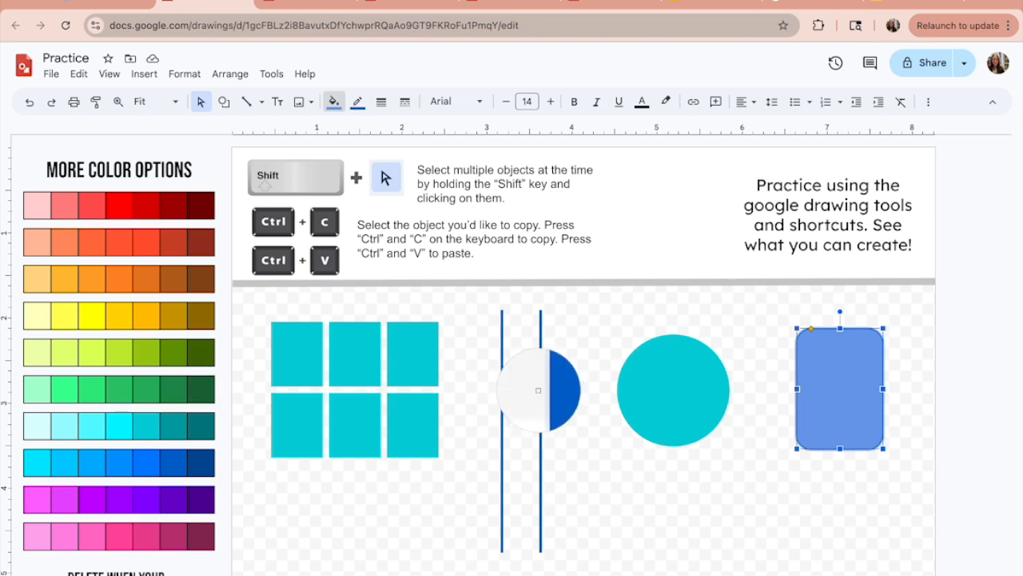
{"action": "left_click", "coordinate": [540, 391]}
{"action": "left_click", "coordinate": [675, 525]}
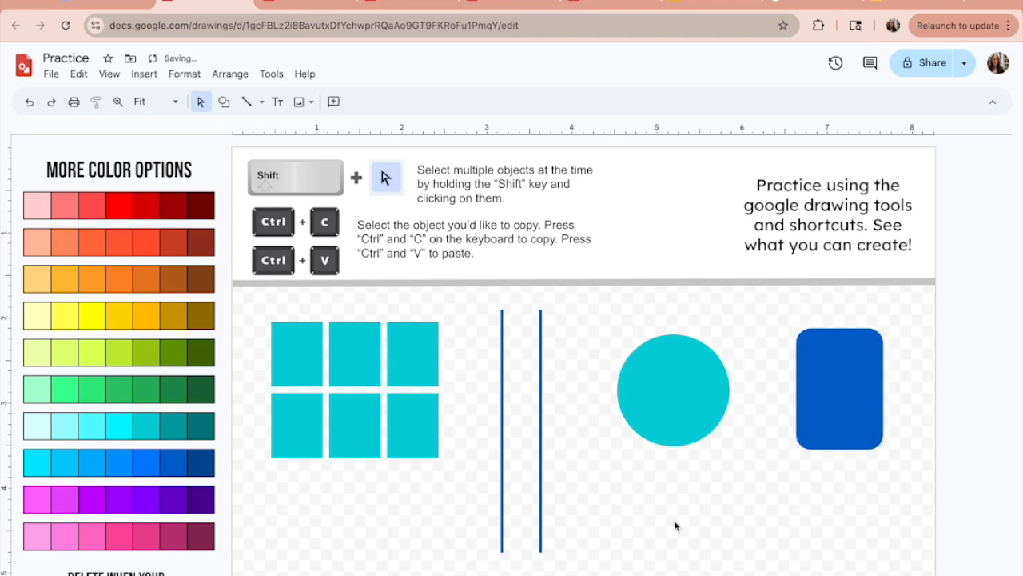